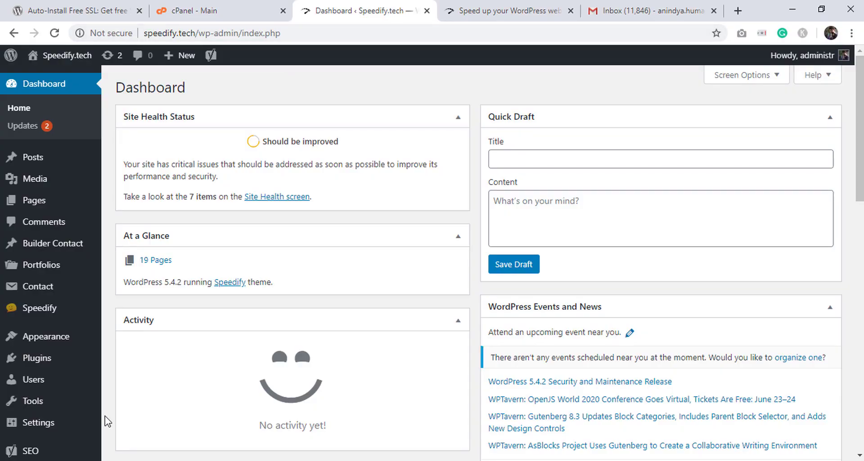
Find the Auto-Install Free SSL plugin in Plugins > Add New, then install and activate it.
mouse_move(54, 362)
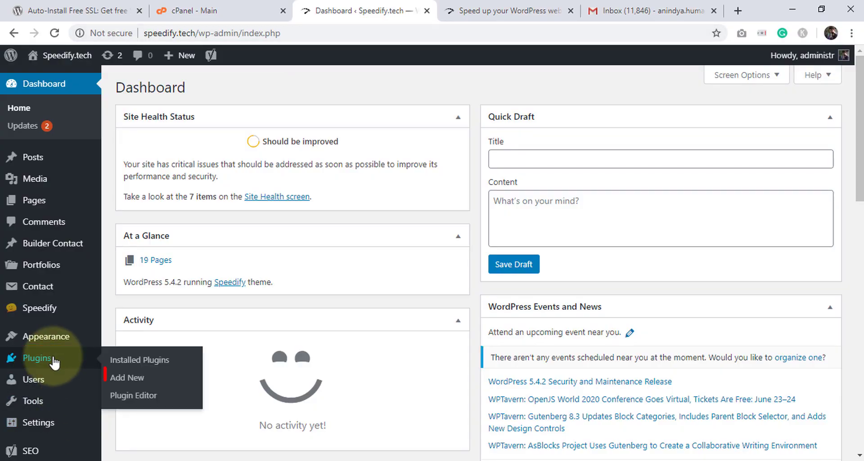
left_click(126, 377)
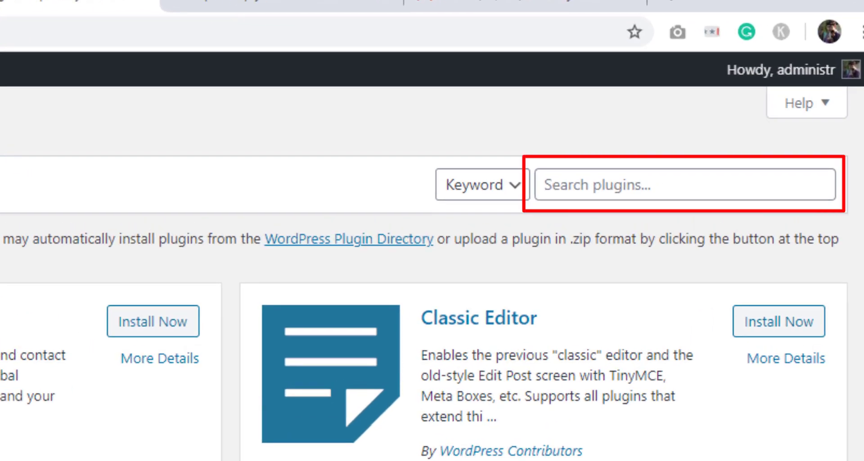
left_click(611, 187)
type("auto")
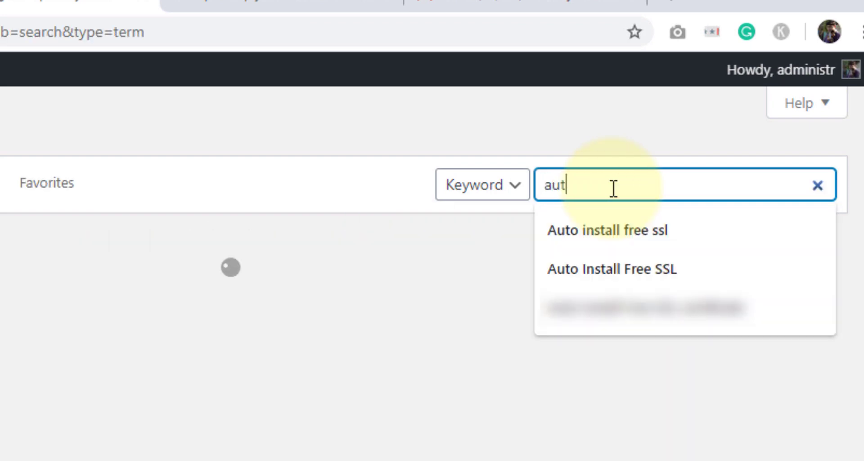
left_click(601, 229)
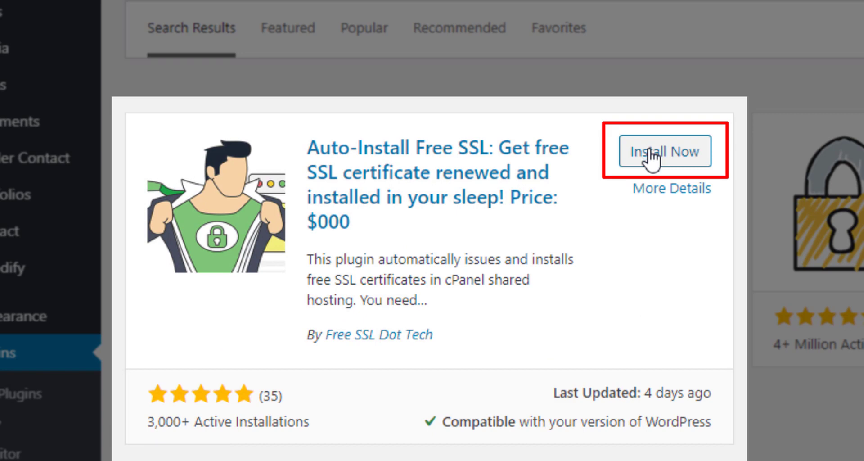
left_click(652, 156)
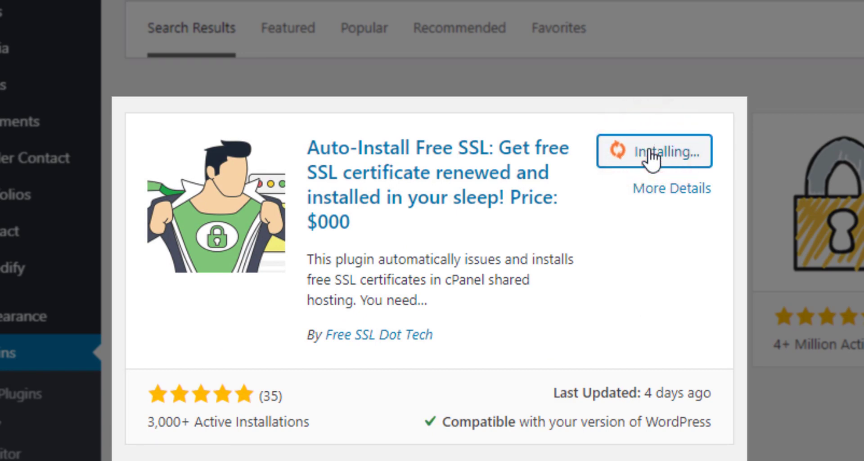
left_click(662, 151)
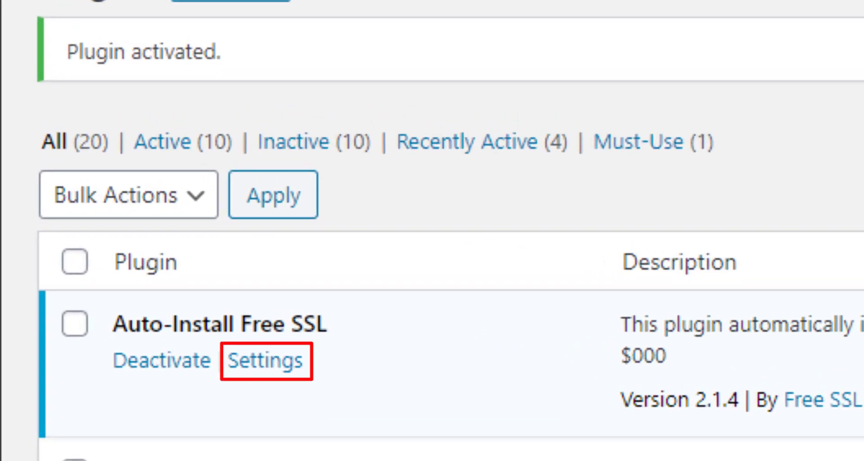
Open the Auto-Install Free SSL settings from its link in the Plugins list.
left_click(265, 360)
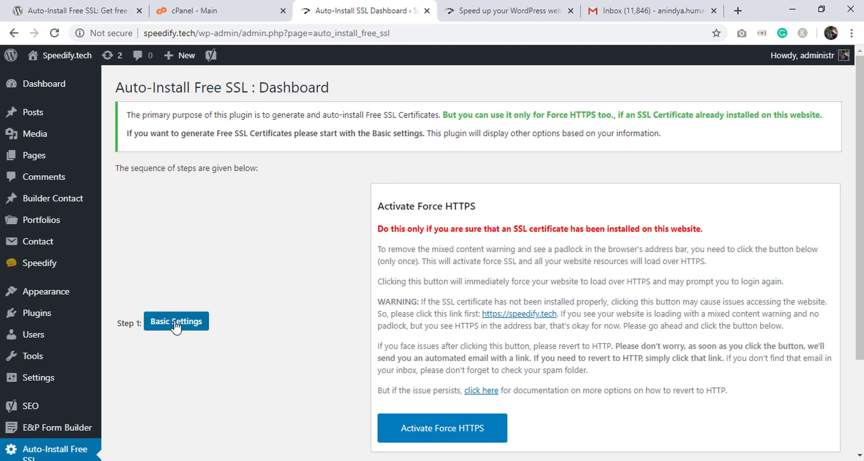
Open Basic Settings and replace the registration e-mail with the site's support address.
left_click(210, 295)
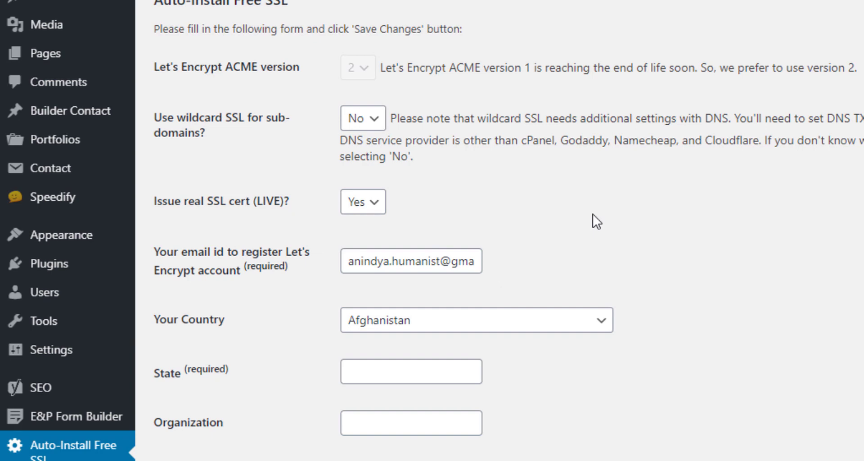
scroll(552, 196, "down", 4)
left_click(401, 86)
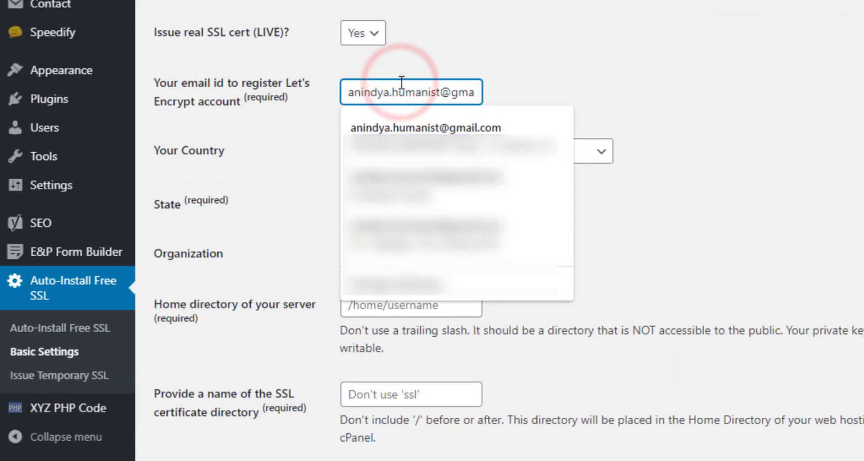
key("ctrl+a")
type("su")
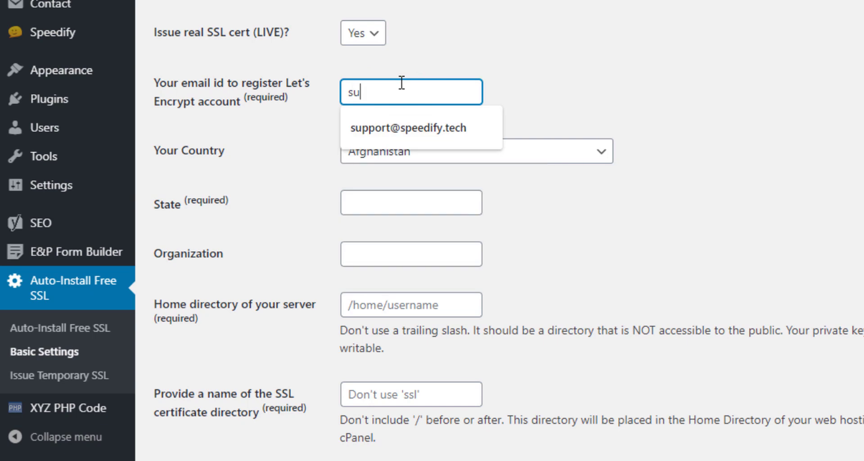
left_click(396, 124)
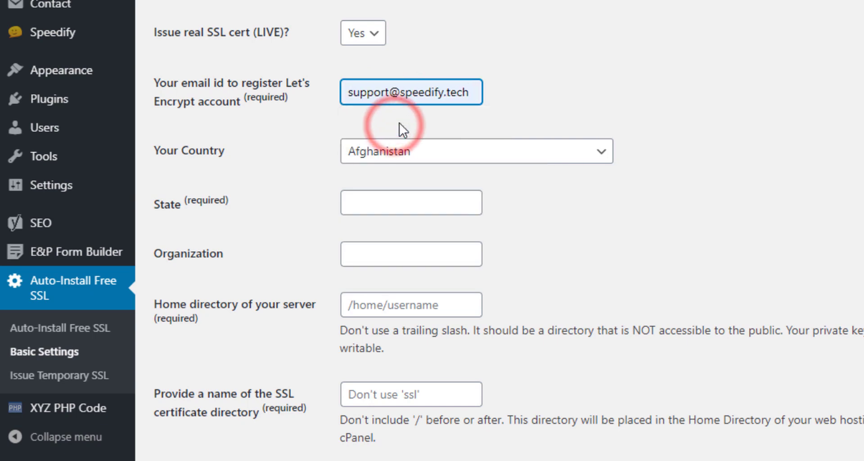
Set Country to India, State to Delhi and Organization to Speedify.tech.
left_click(404, 155)
type("india")
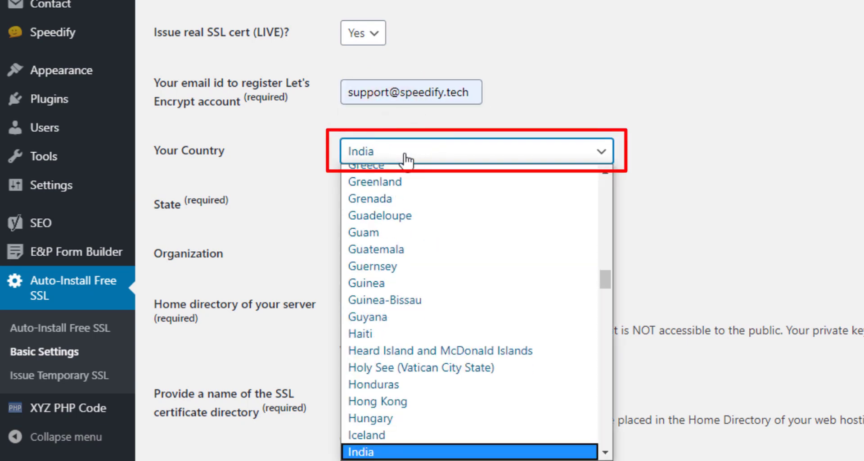
key("Return")
left_click(368, 201)
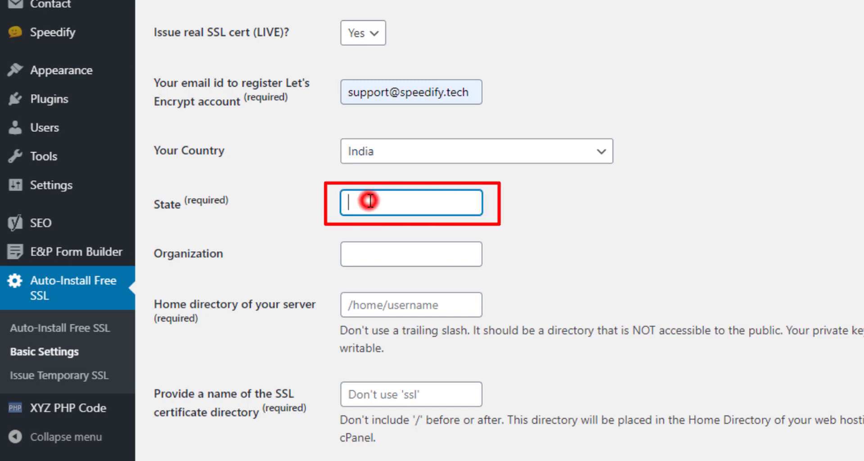
type("D")
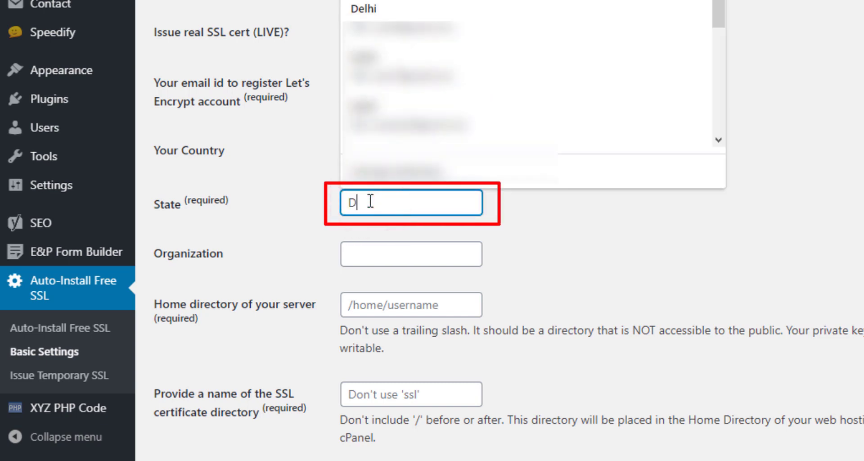
type("elhi")
scroll(523, 233, "down", 2)
scroll(523, 233, "down", 2)
left_click(399, 89)
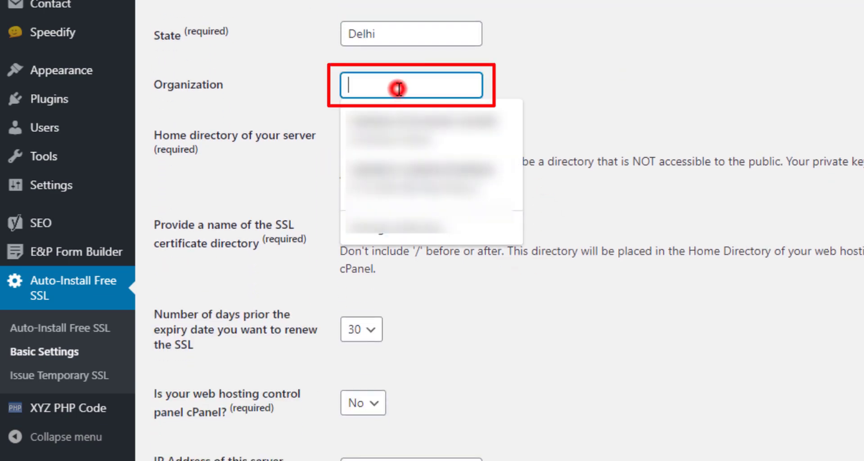
type("S")
left_click(397, 110)
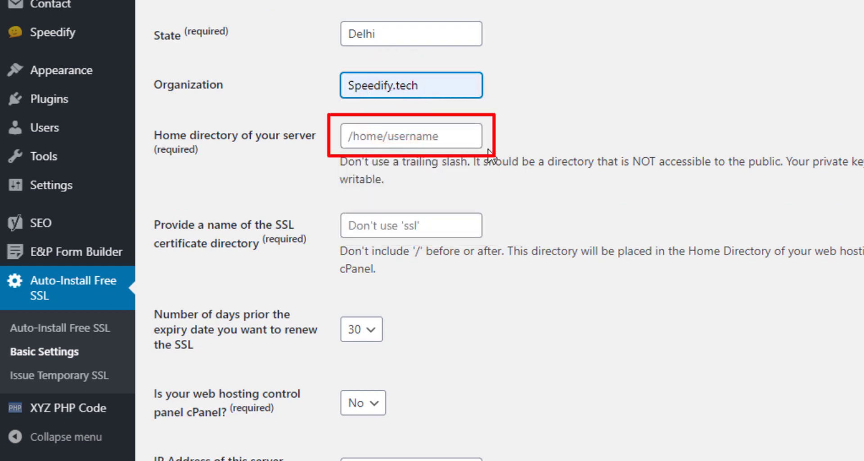
left_click(226, 9)
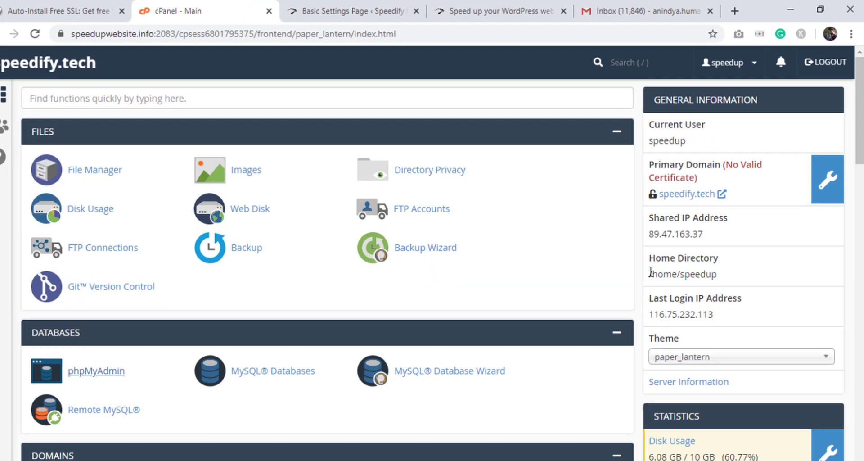
Fill the home directory with cPanel's /home/speedup and name the certificate directory auto-install-free-ssl.
left_click_drag(650, 272, 717, 275)
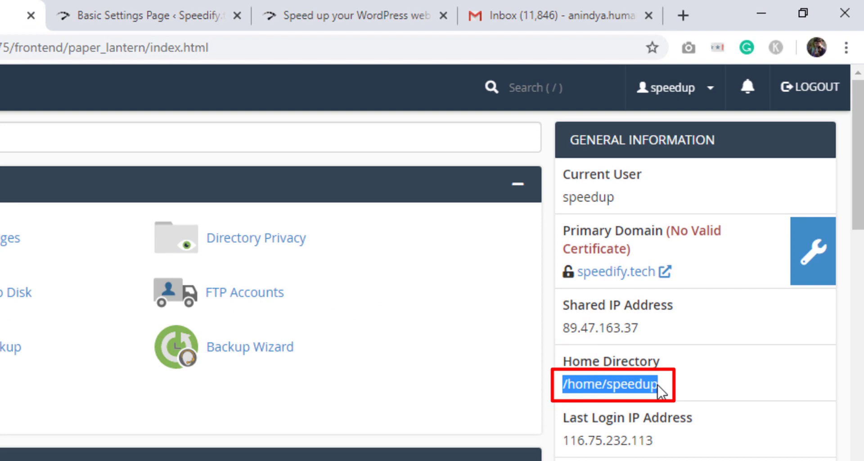
key("ctrl+c")
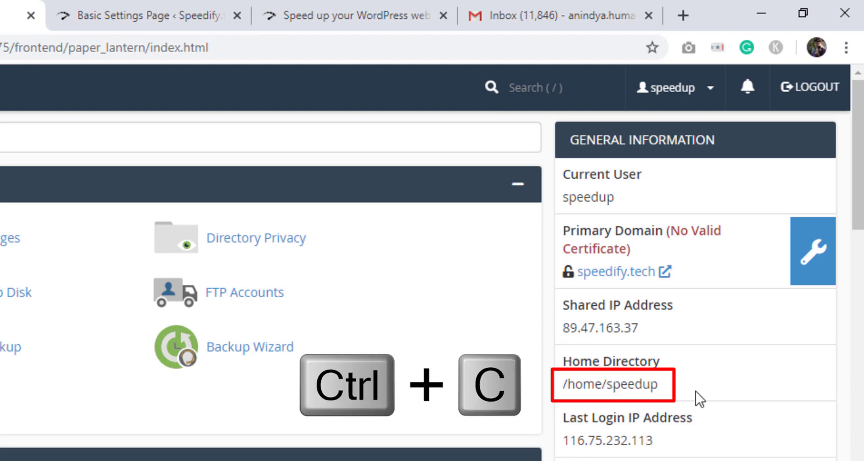
left_click(85, 15)
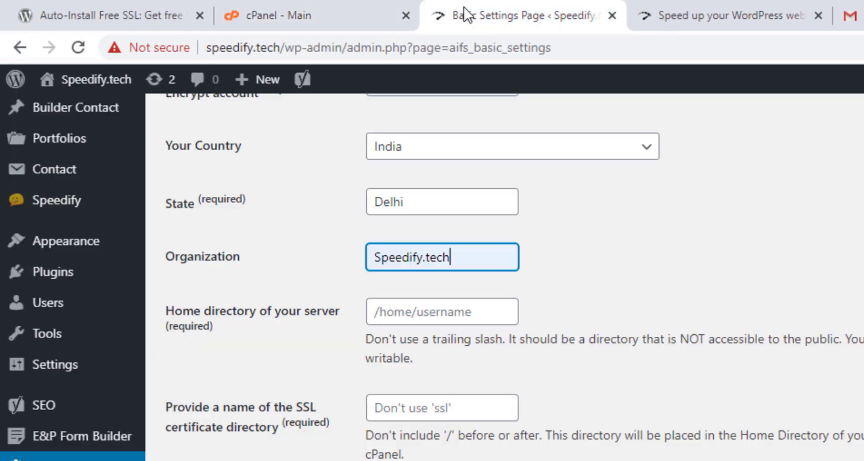
left_click(406, 317)
key("ctrl+v")
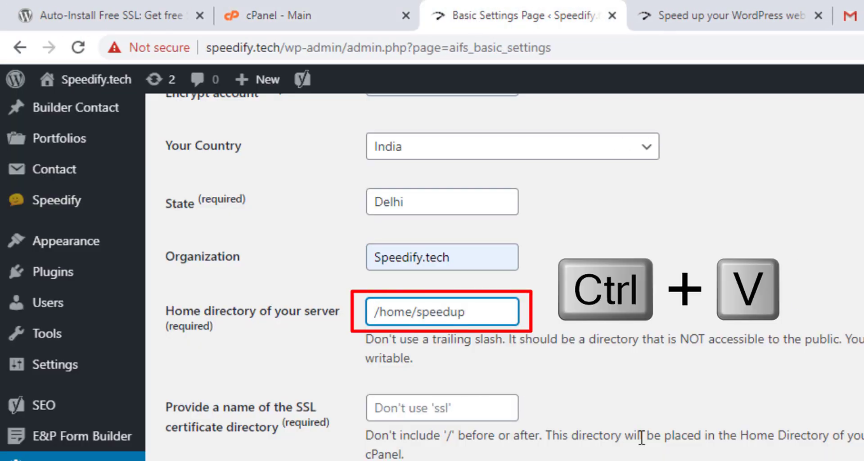
scroll(642, 423, "down", 2)
left_click(432, 316)
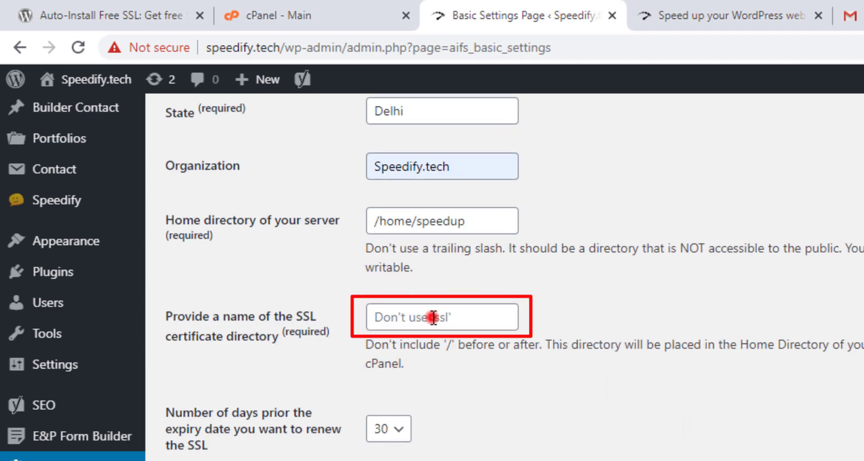
left_click(442, 355)
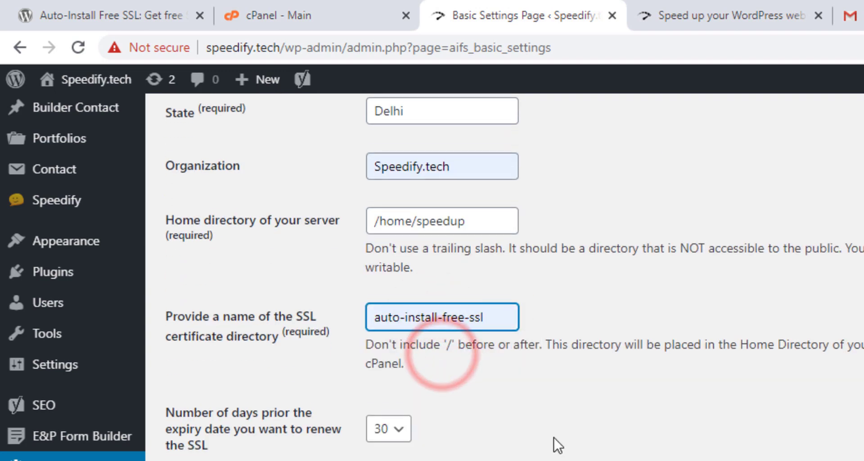
scroll(553, 437, "down", 4)
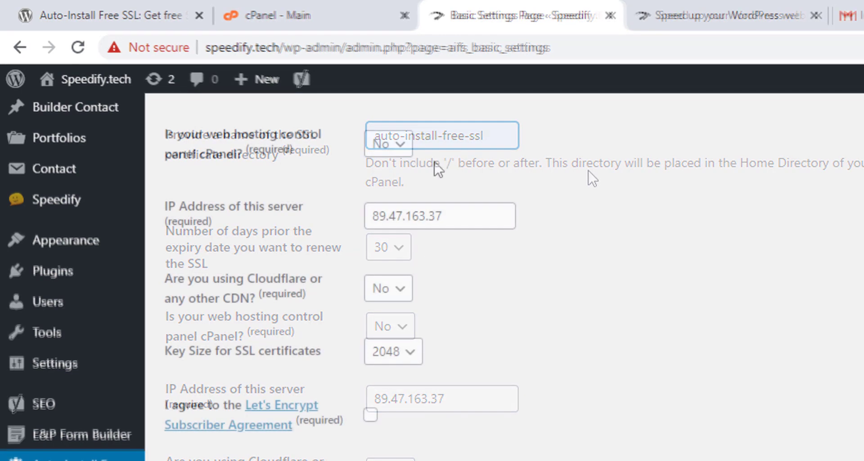
Answer Yes to using cPanel and confirm cPanel's shared IP 89.47.163.37 matches the form.
left_click(412, 156)
left_click(392, 180)
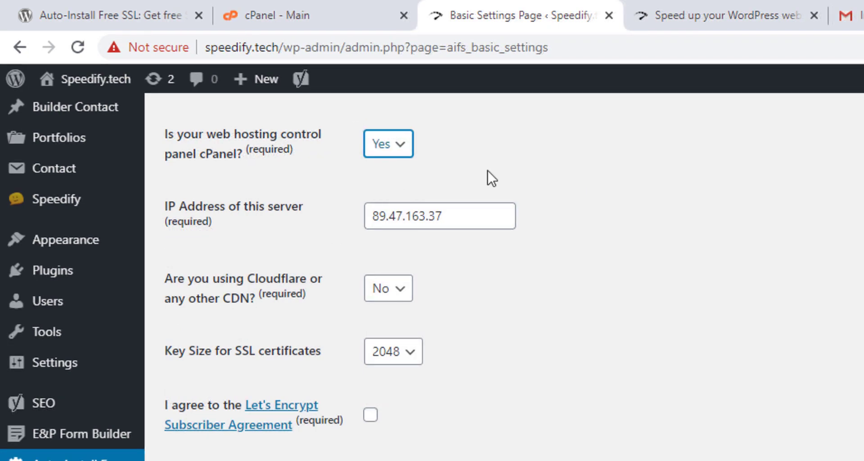
scroll(716, 309, "up", 2)
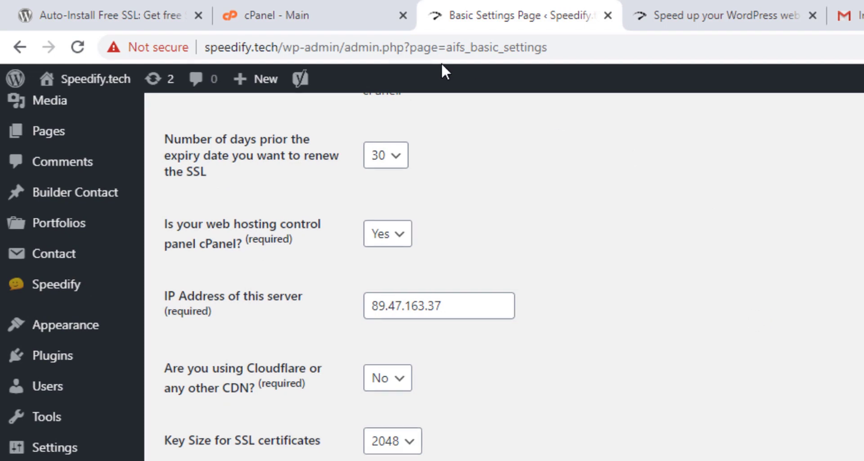
left_click(325, 15)
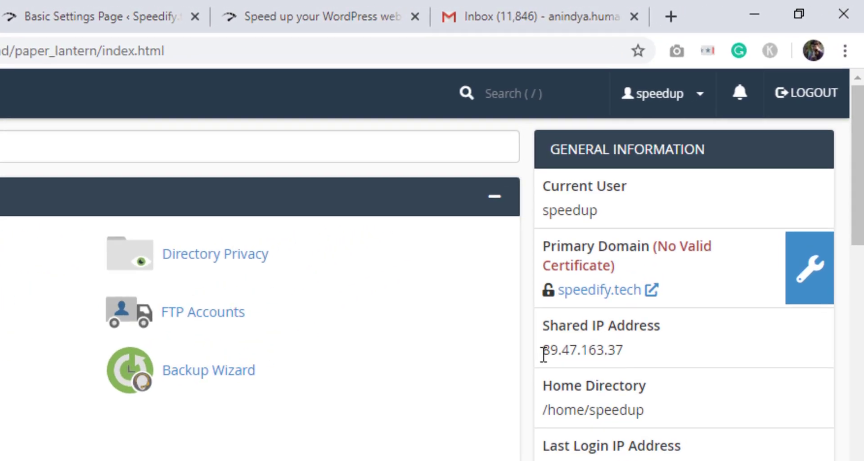
left_click_drag(590, 299, 669, 302)
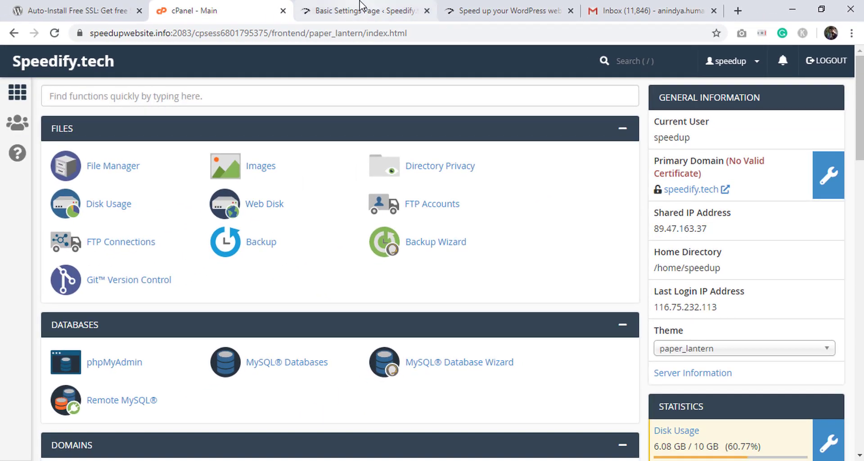
left_click(324, 12)
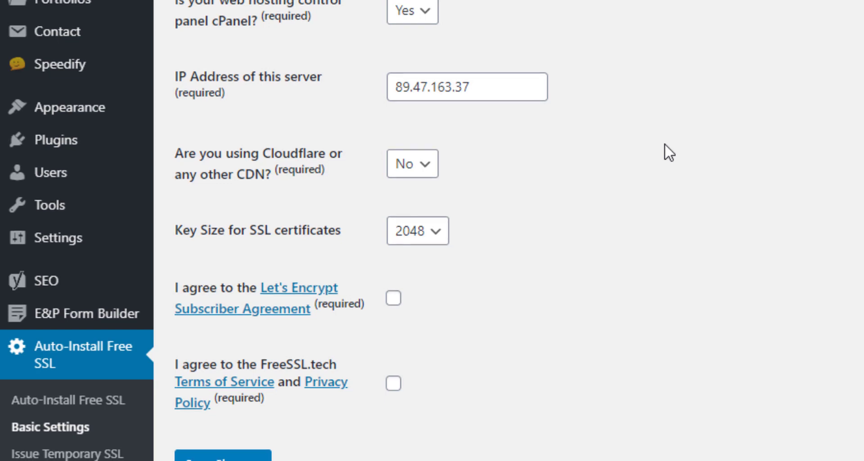
Accept the Let's Encrypt Subscriber Agreement and FreeSSL.tech terms, then save the basic settings.
scroll(548, 196, "down", 2)
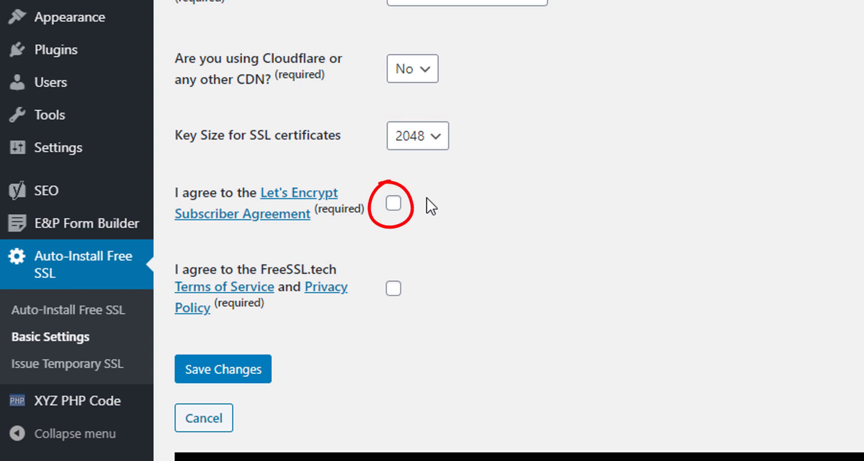
left_click(392, 203)
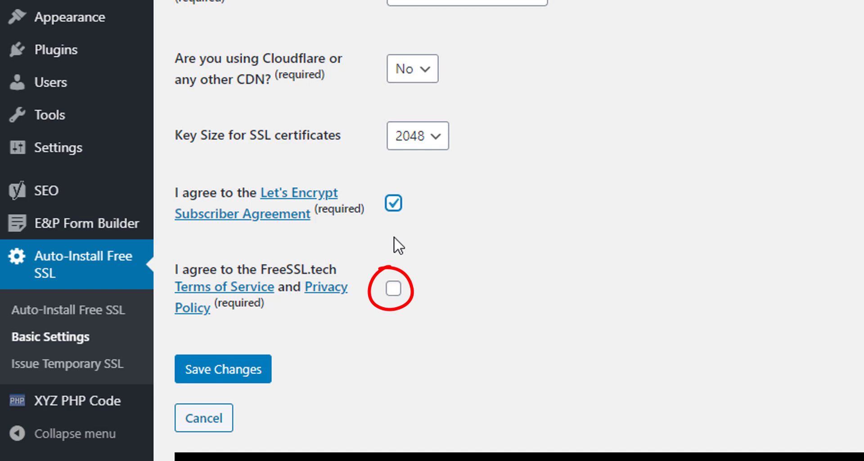
left_click(393, 288)
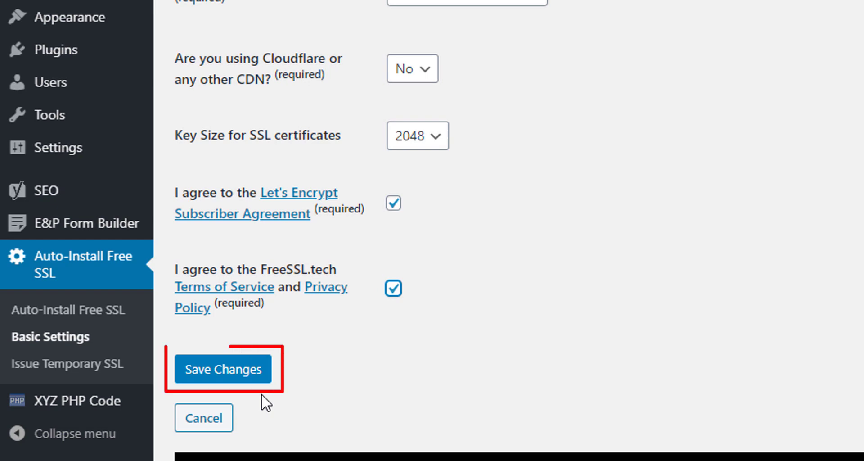
left_click(228, 372)
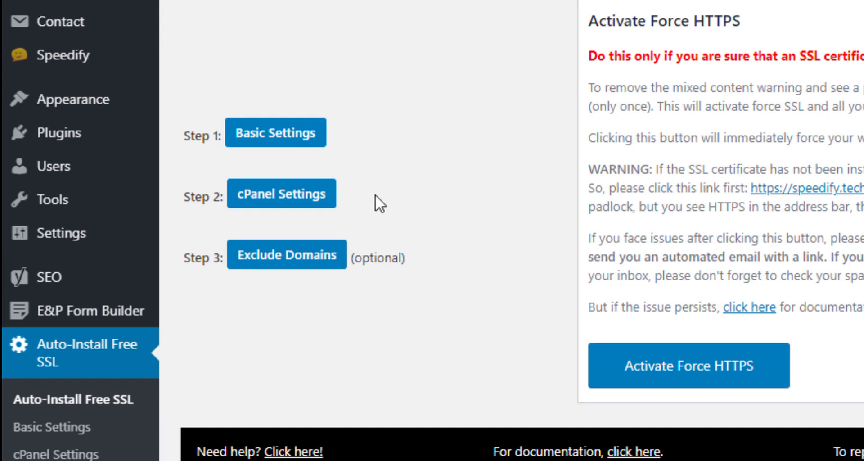
Read the cPanel SSL::install_ssl tutorial from the plugin's cPanel settings step.
left_click(275, 292)
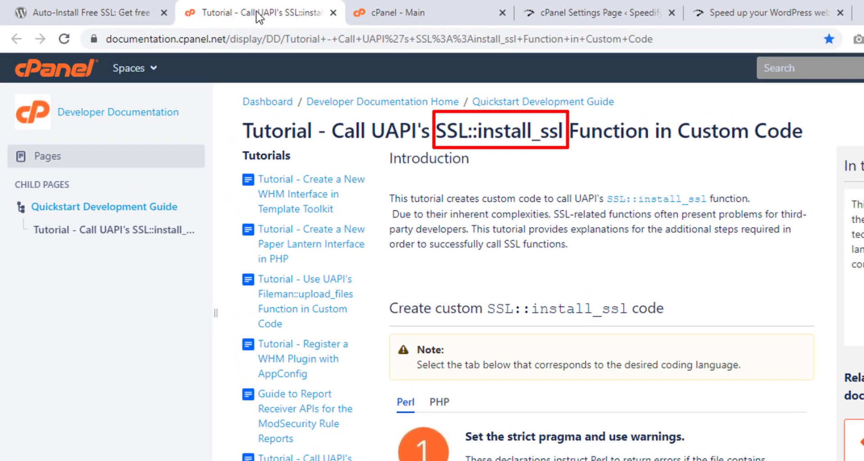
scroll(495, 270, "down", 15)
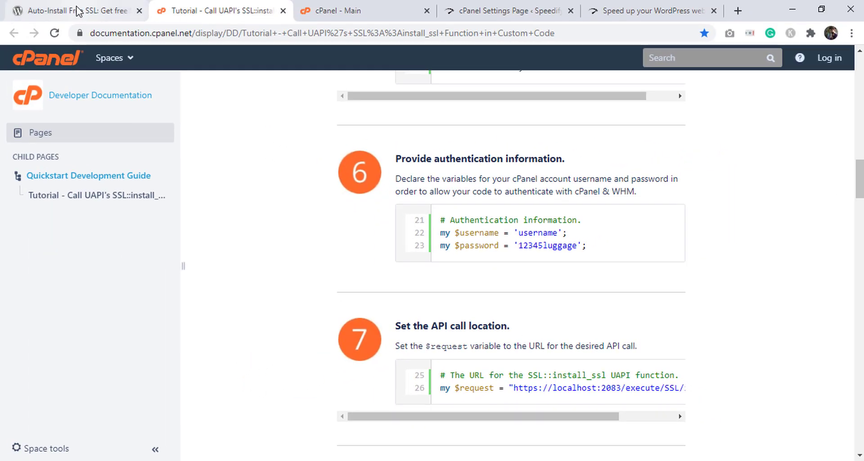
left_click(78, 11)
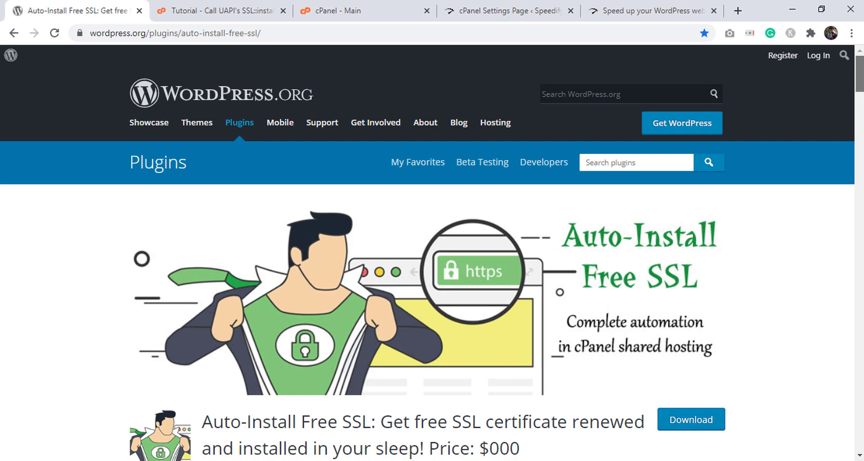
Scroll through the Auto-Install Free SSL page on WordPress.org.
scroll(859, 72, "down", 2)
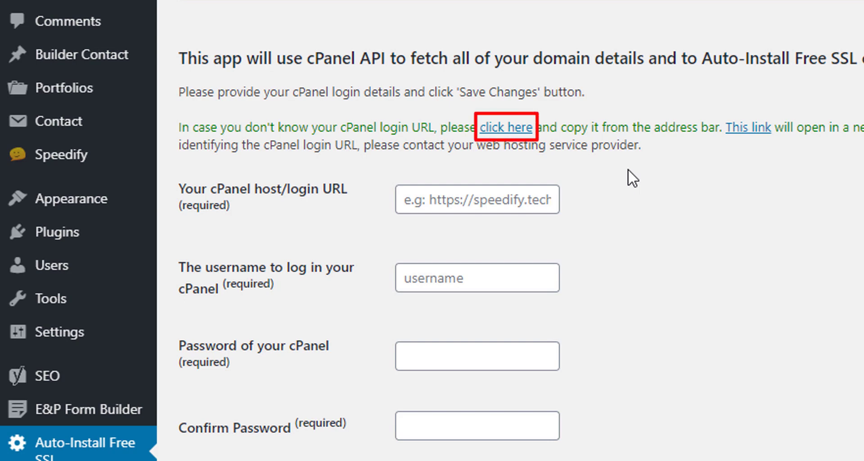
Copy the port-2083 cPanel login URL into the host field, without the trailing slash.
left_click(510, 129)
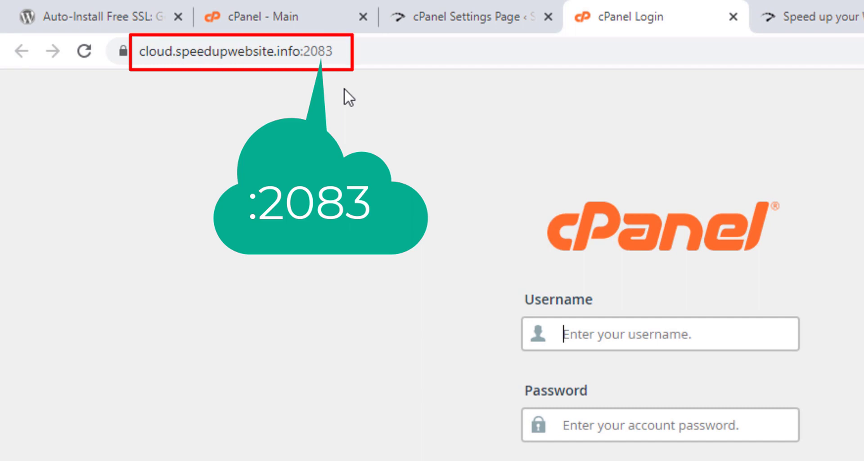
left_click(359, 52)
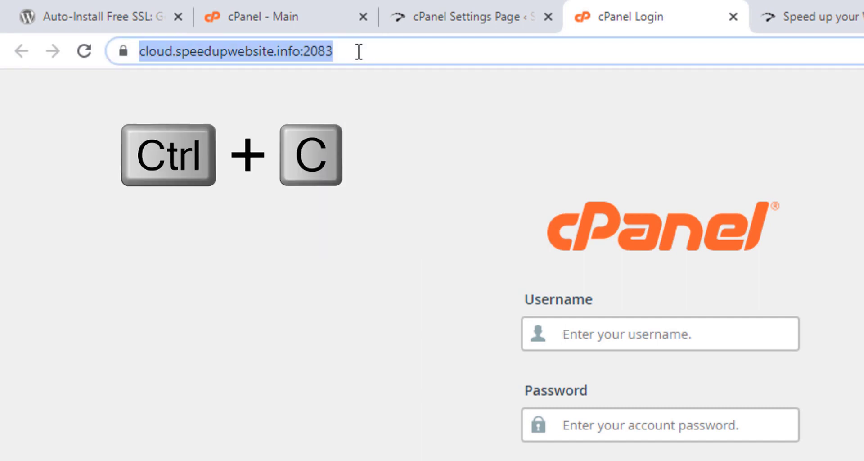
left_click(733, 18)
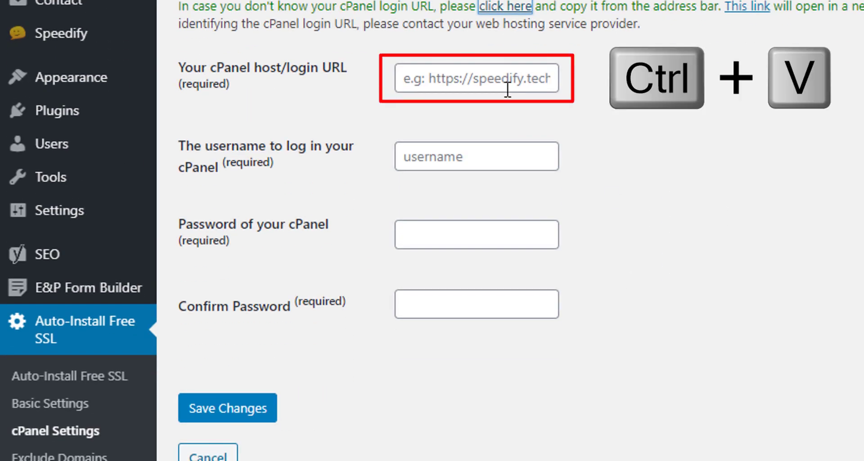
left_click(508, 89)
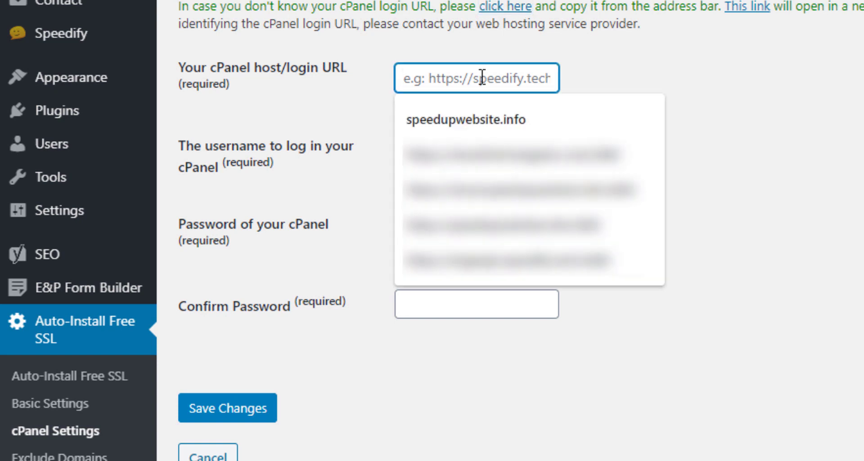
key("ctrl+v")
key("BackSpace")
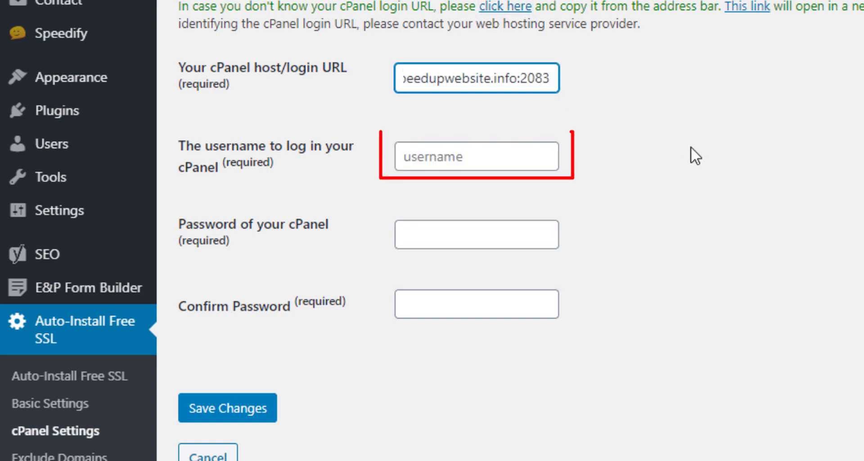
left_click(691, 148)
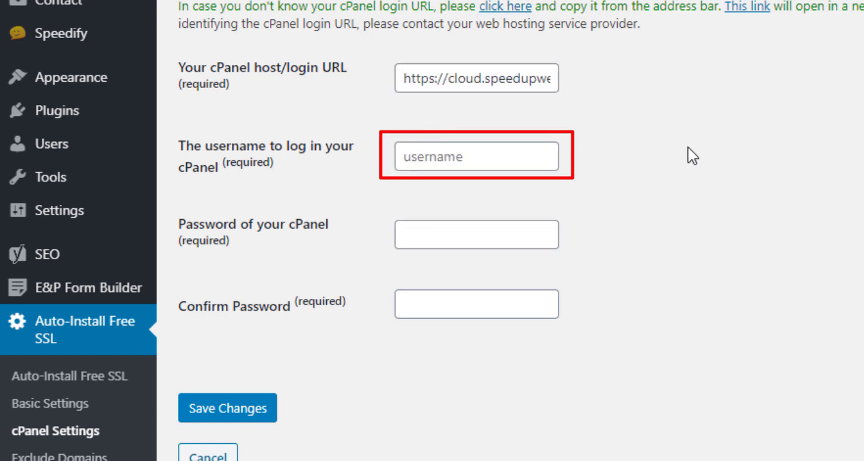
Enter the cPanel username, password and password confirmation, and save the cPanel settings.
left_click(468, 161)
type("sp")
left_click(430, 197)
left_click(725, 275)
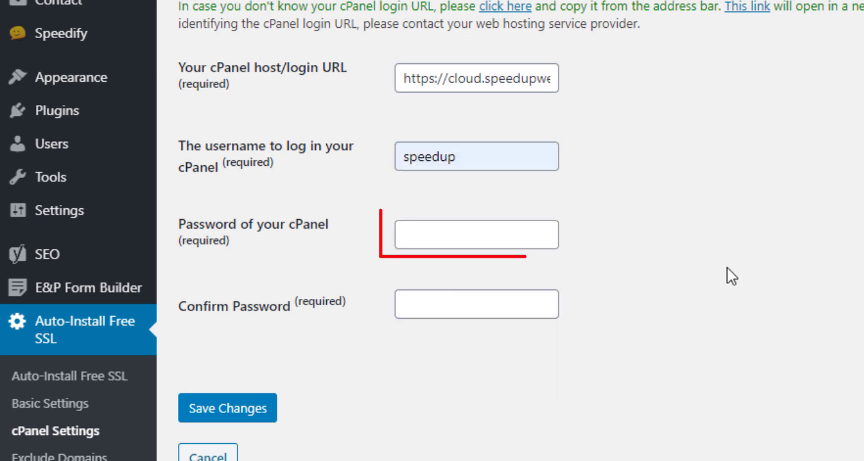
left_click(455, 237)
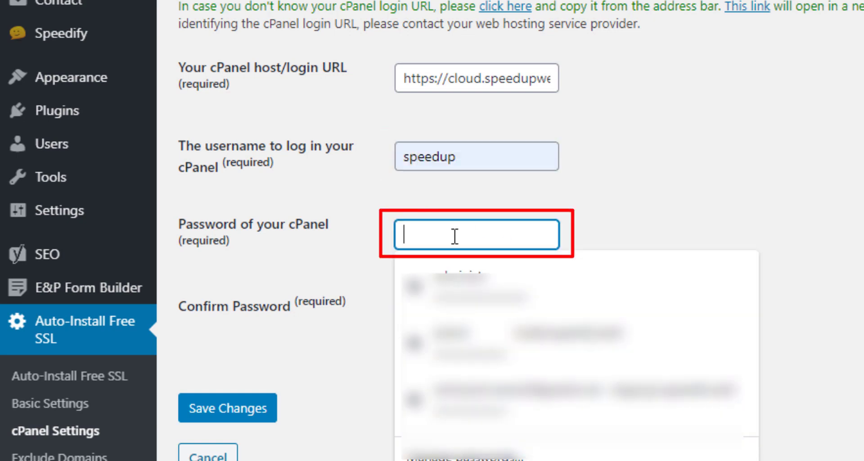
key("ctrl+v")
left_click(430, 312)
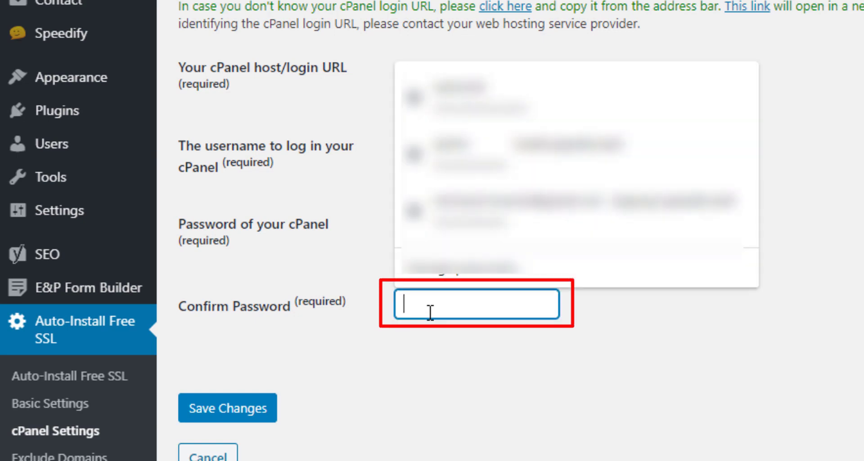
key("ctrl+v")
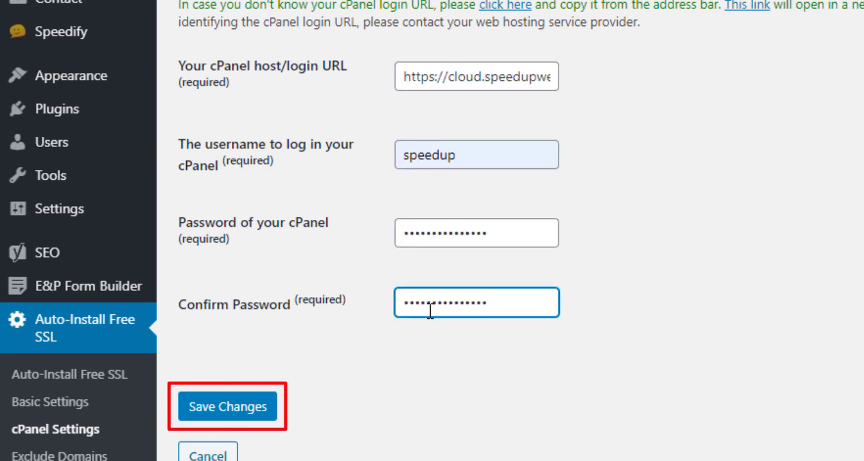
left_click(232, 417)
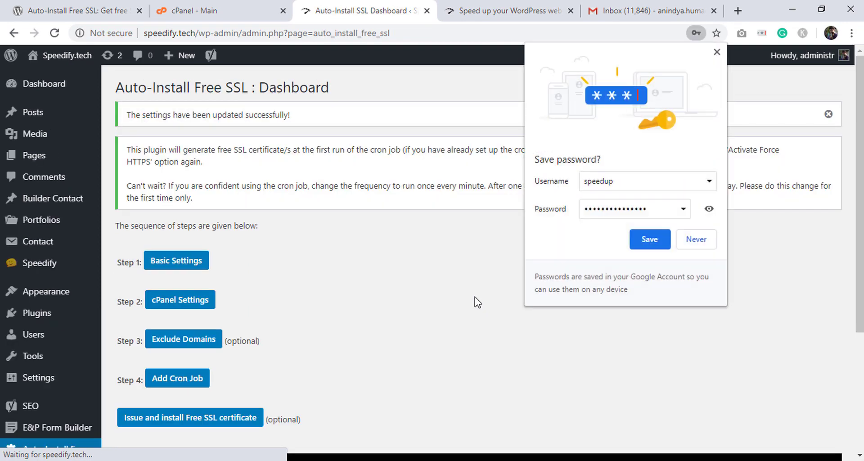
Tick the second and third listed domains under Exclude Domains and save the exclusions.
left_click(445, 308)
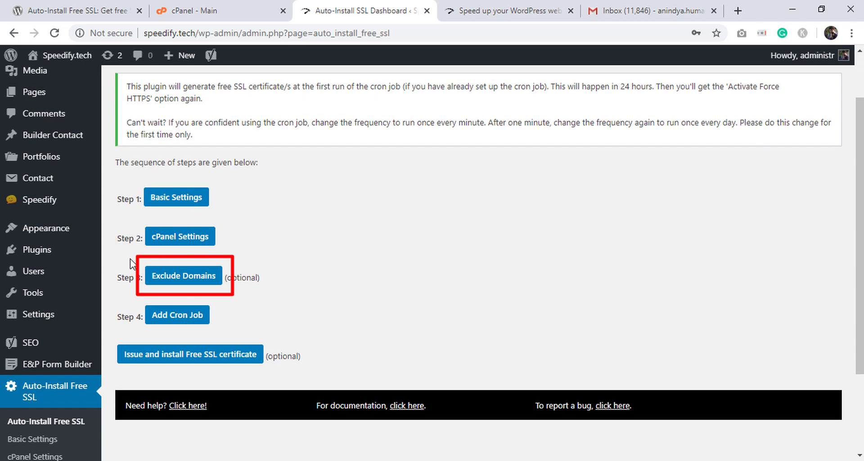
left_click(164, 275)
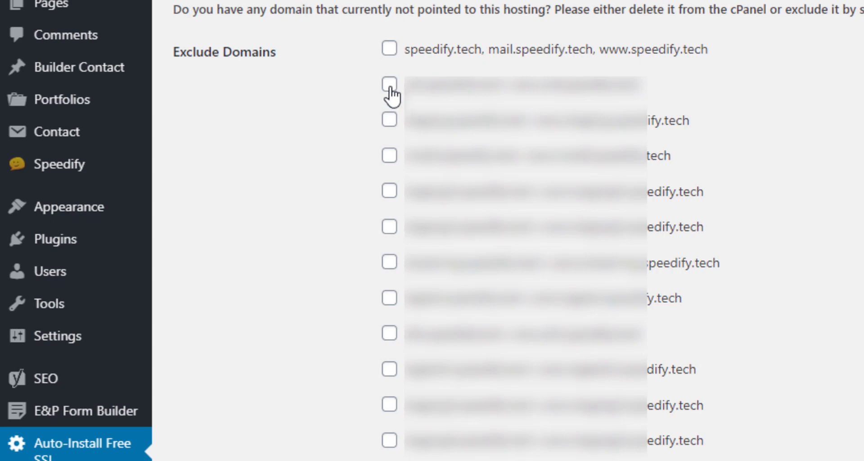
left_click(390, 85)
left_click(388, 120)
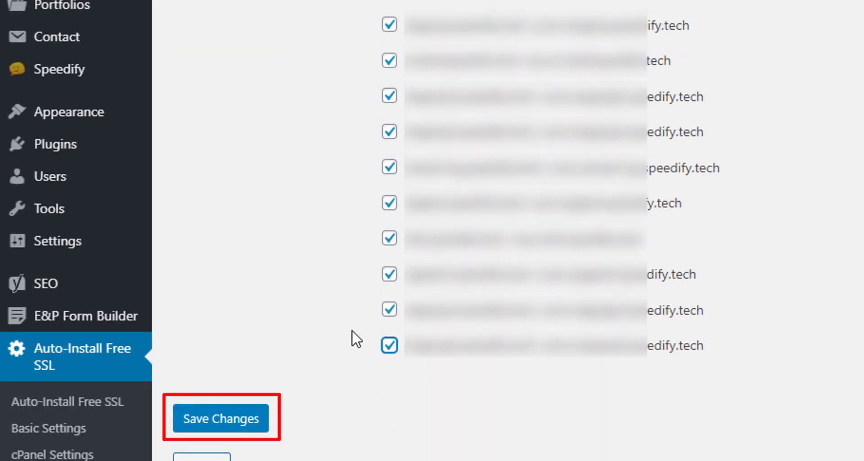
scroll(324, 257, "down", 4)
left_click(243, 248)
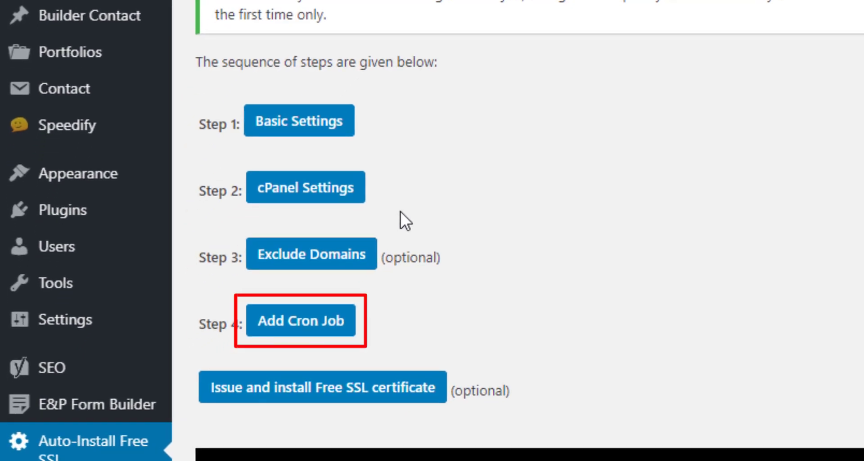
Add the plugin's daily cron job with the cron output e-mail option left ticked.
scroll(679, 71, "down", 1)
left_click(298, 264)
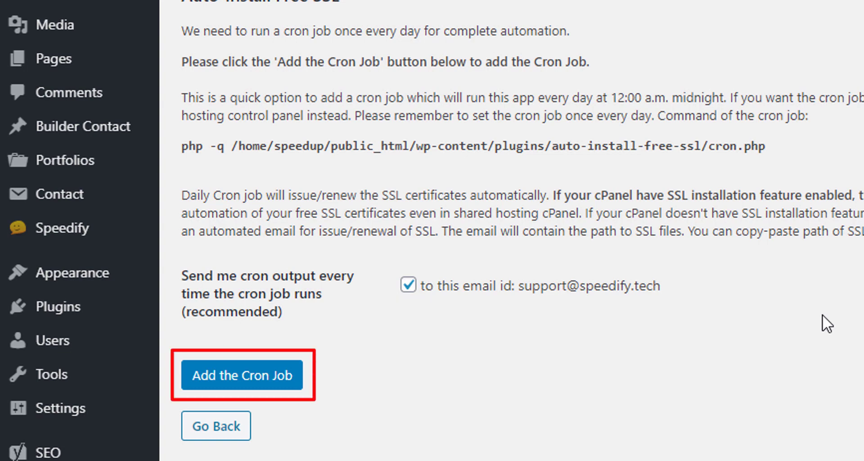
left_click(252, 369)
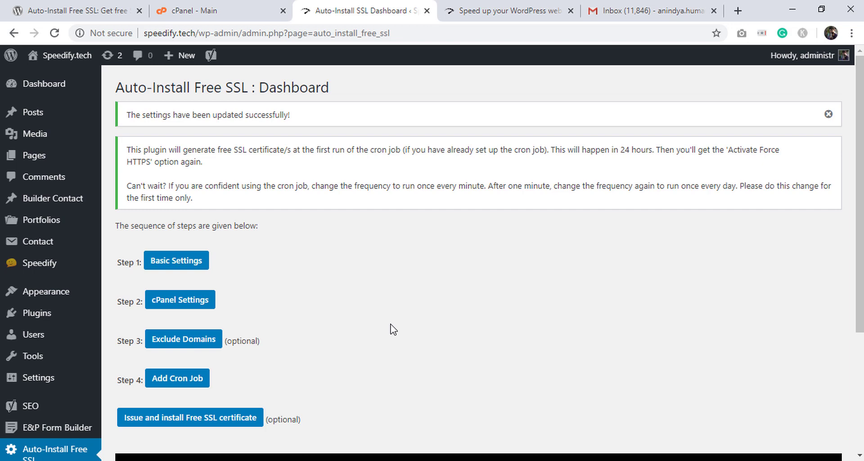
In cPanel, search 'cro' and open the Cron Jobs page.
left_click(203, 1)
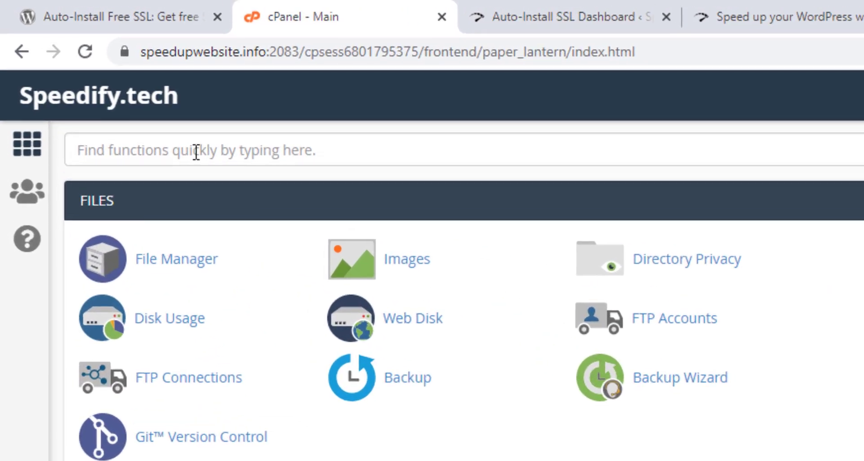
left_click(125, 97)
type("c")
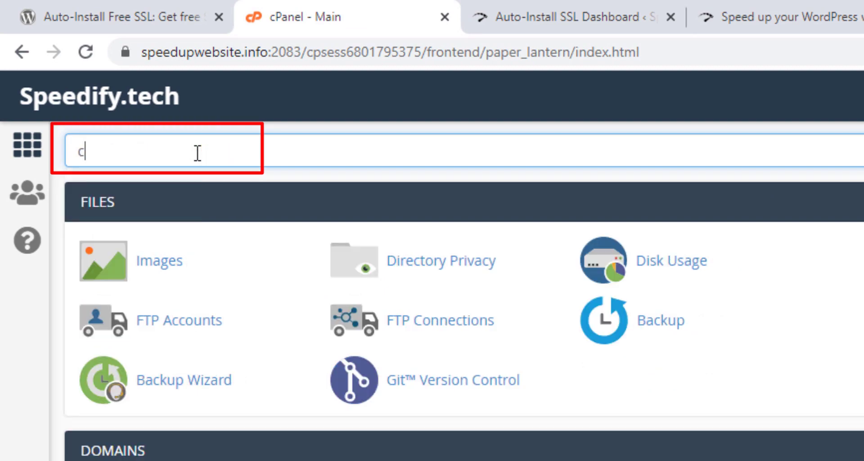
type("ro")
left_click(178, 266)
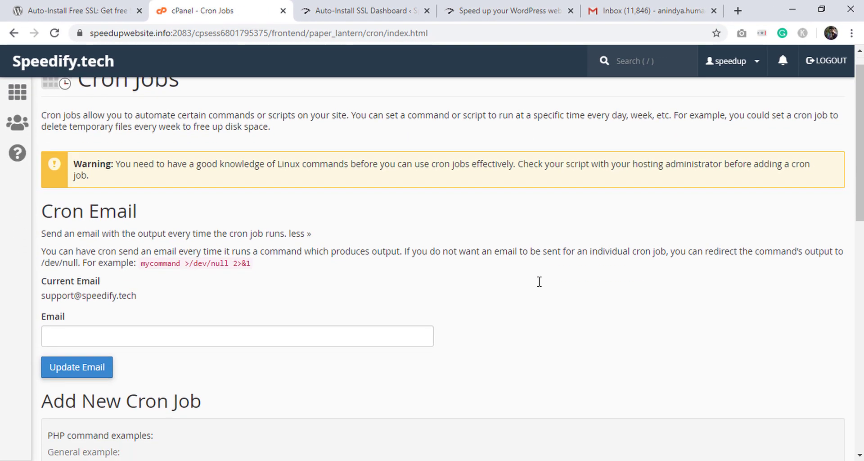
scroll(539, 282, "down", 3)
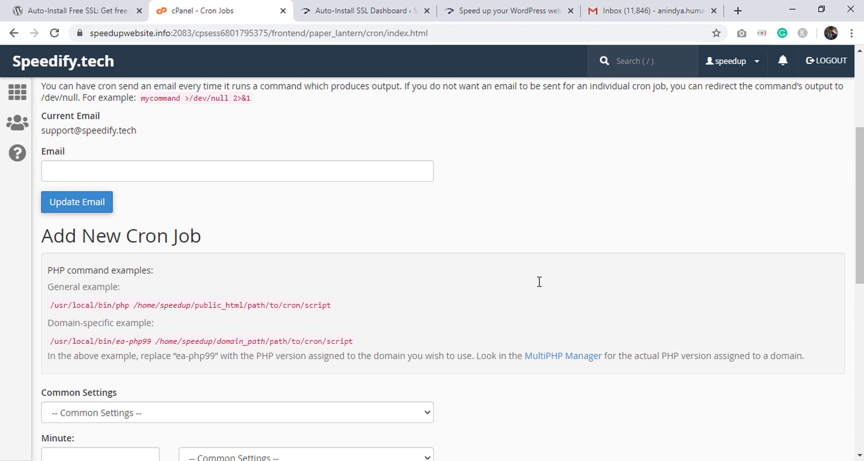
scroll(539, 282, "down", 8)
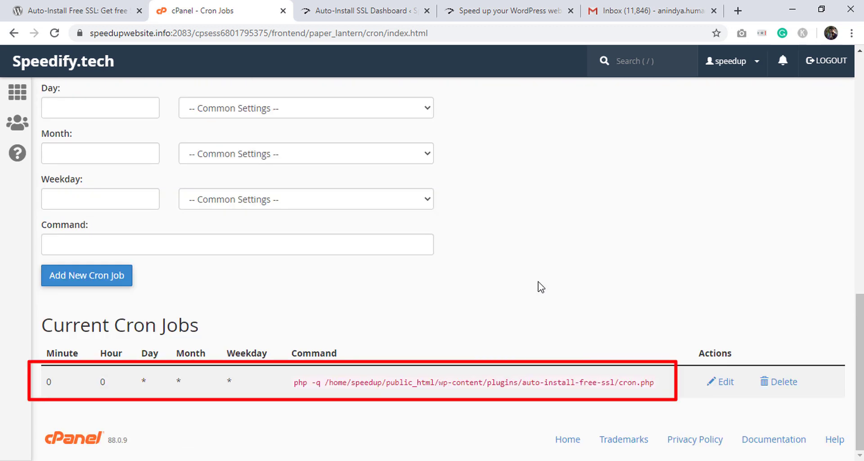
Edit the existing cron job and save it with the Every Minute schedule.
left_click(721, 384)
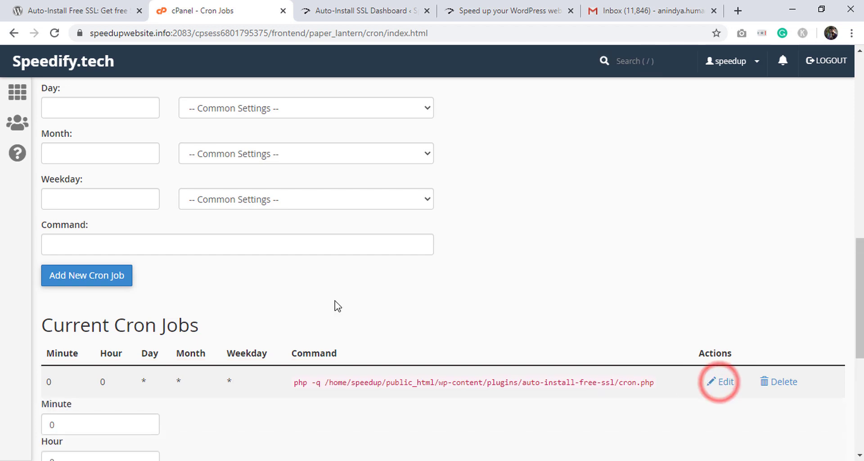
scroll(337, 305, "down", 4)
scroll(340, 305, "down", 3)
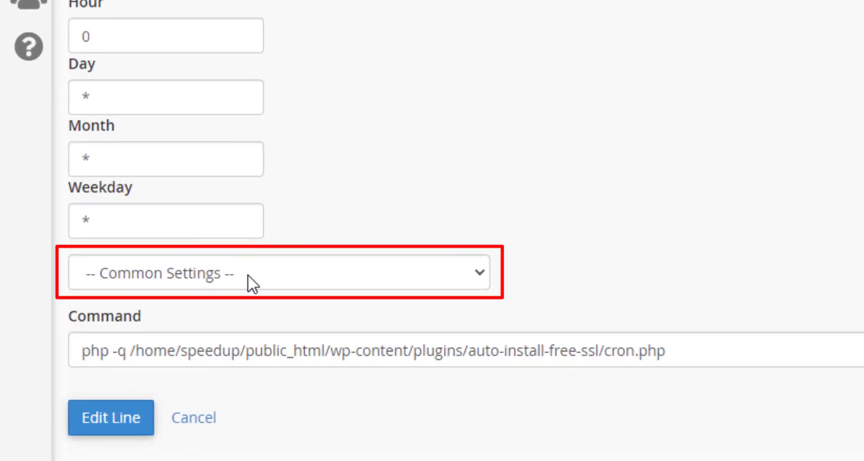
left_click(248, 274)
left_click(244, 321)
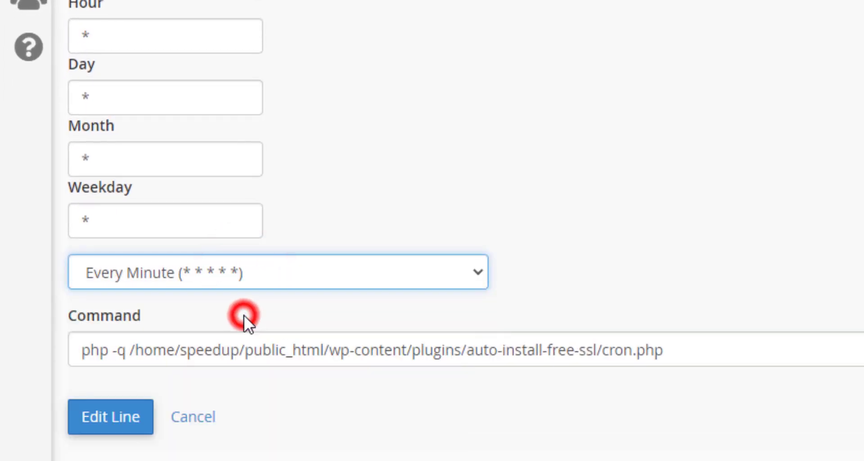
left_click(98, 410)
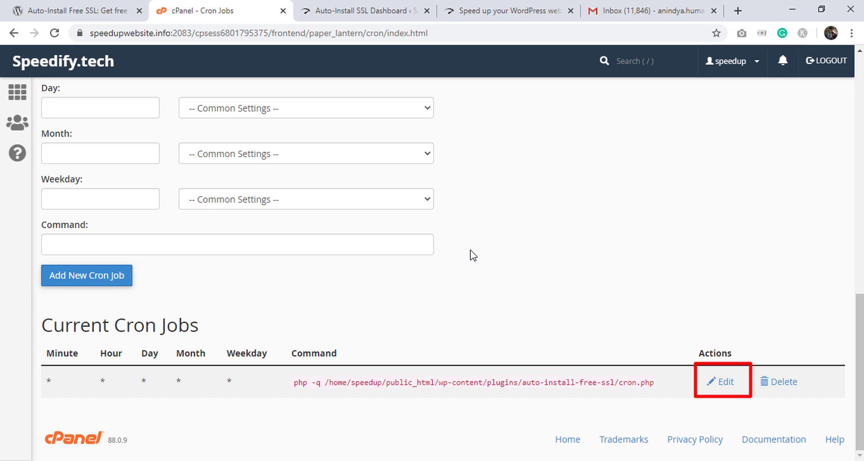
Re-edit the cron job to Once a Day (0 0 * * *), save, and return to cPanel home.
left_click(725, 381)
scroll(321, 315, "down", 5)
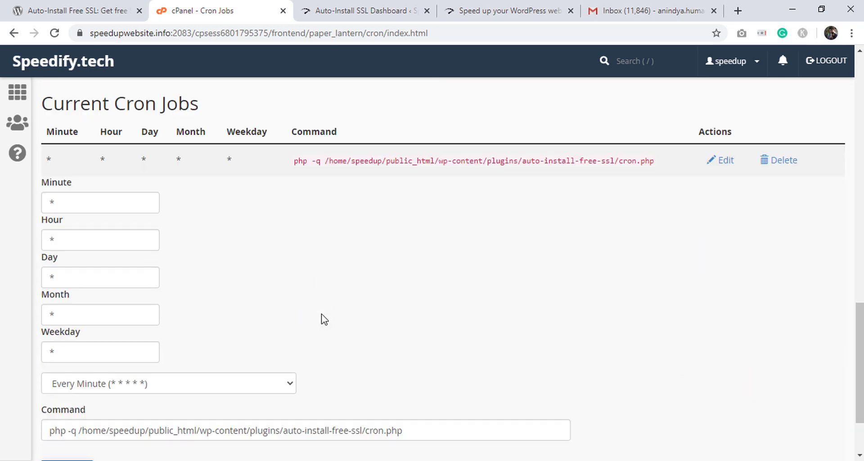
scroll(428, 306, "down", 2)
left_click(94, 288)
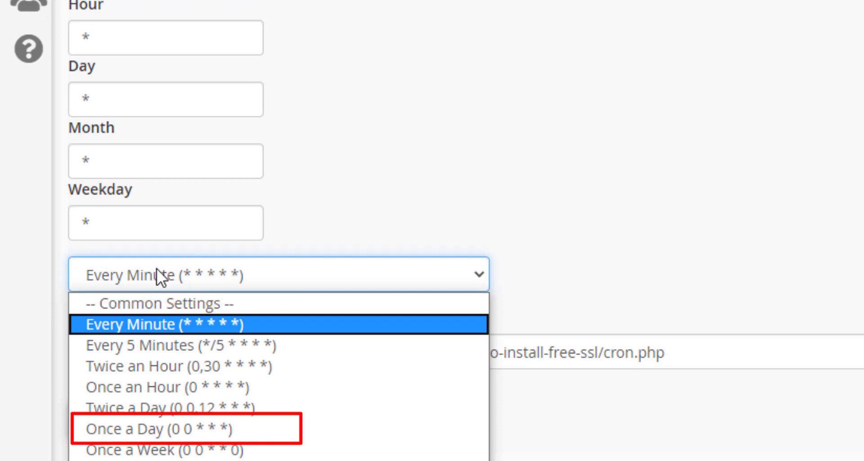
left_click(162, 426)
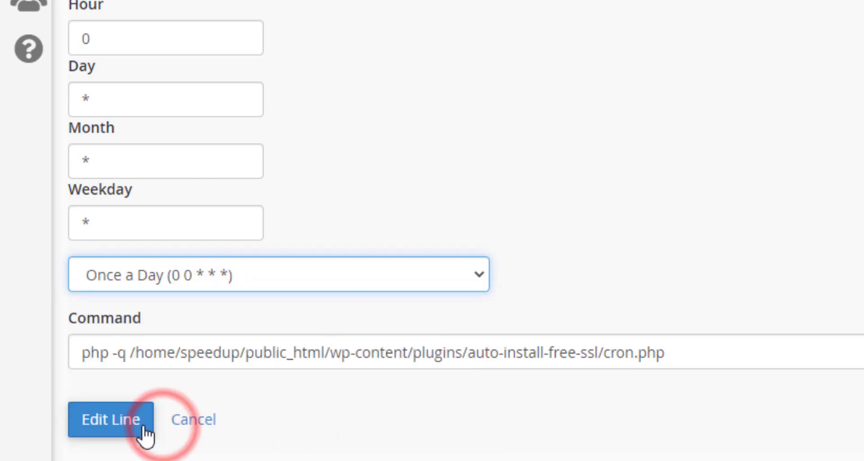
left_click(112, 425)
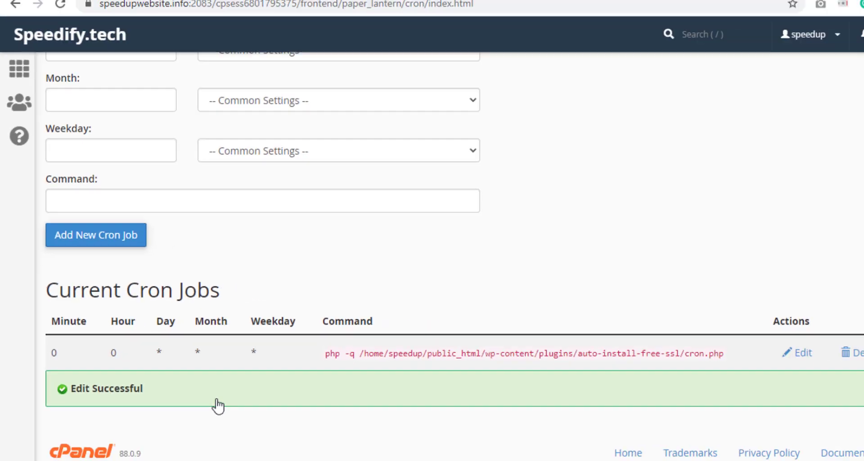
left_click(309, 441)
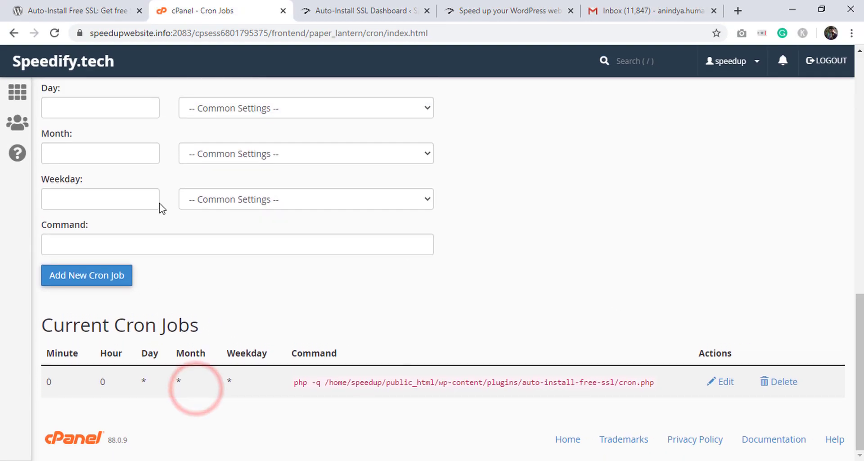
left_click(17, 91)
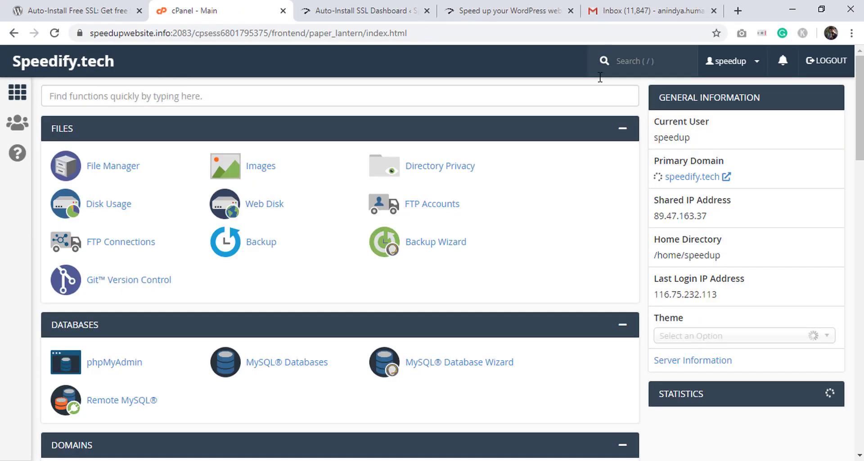
Read the Cron e-mail in Gmail, highlighting 'This script took 28.05 seconds', then return to cPanel.
left_click(641, 14)
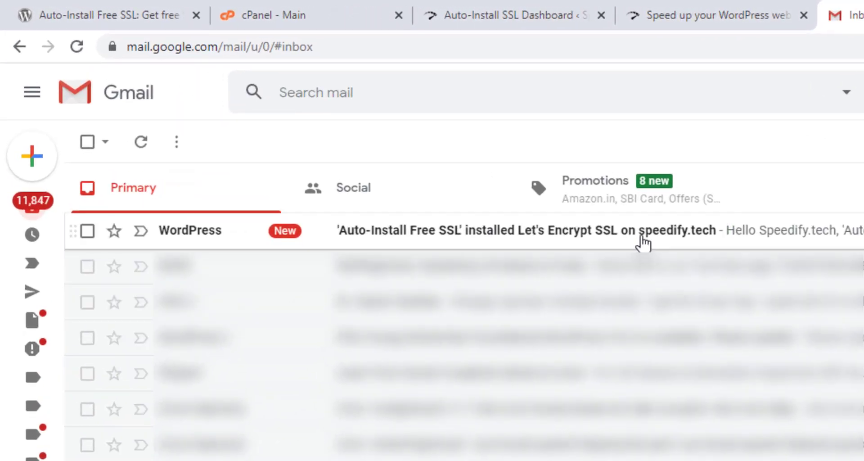
left_click(641, 236)
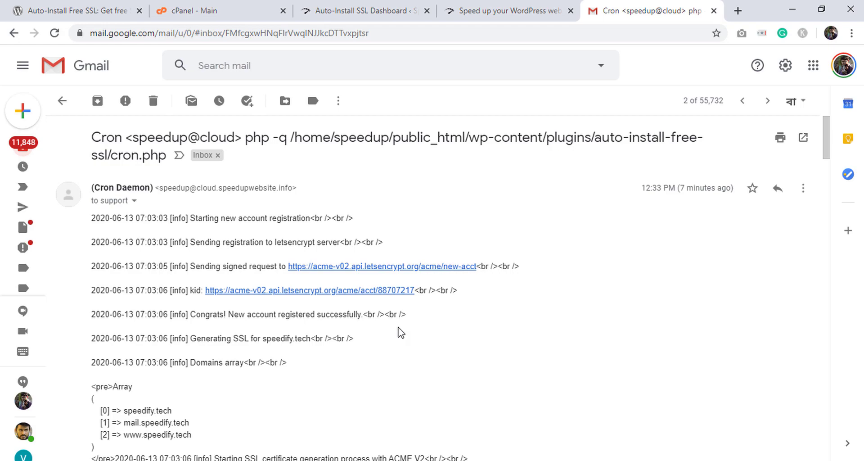
scroll(401, 333, "down", 8)
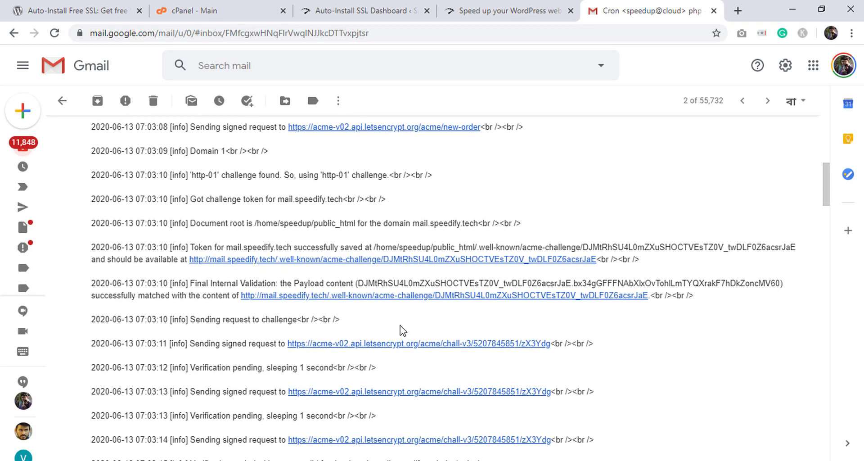
scroll(401, 331, "down", 10)
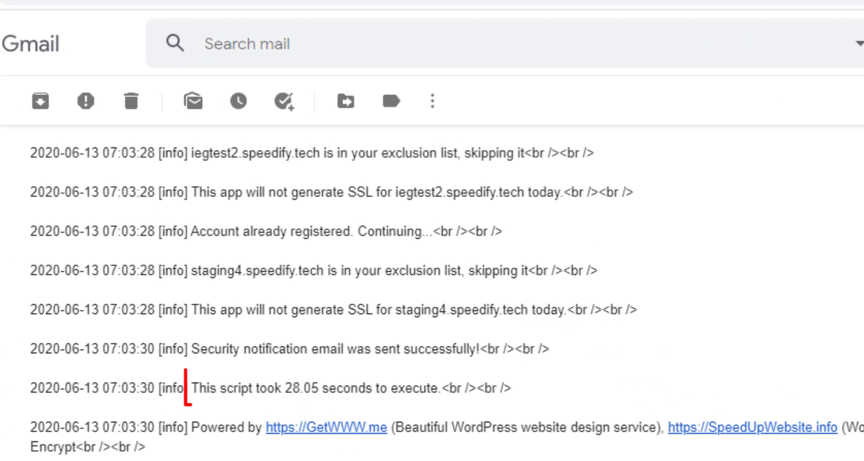
left_click_drag(194, 389, 443, 392)
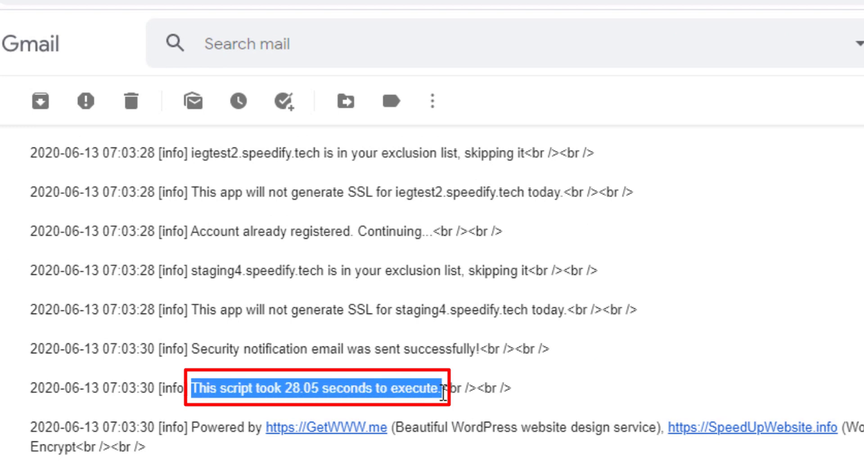
left_click(572, 377)
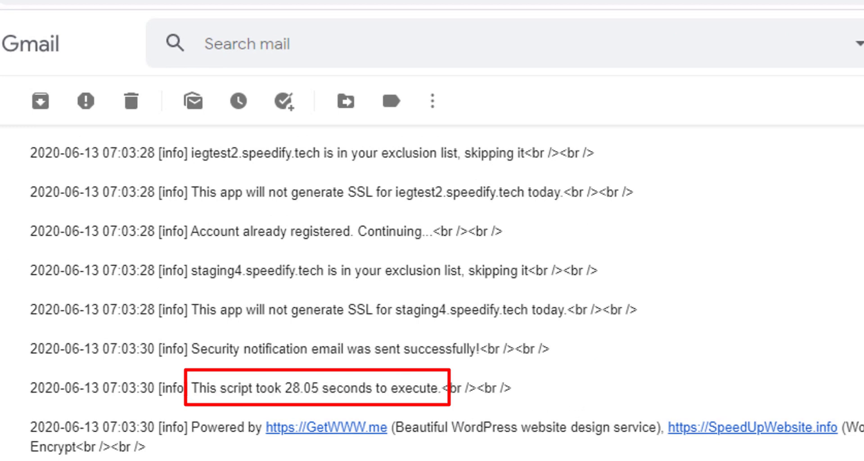
left_click(223, 12)
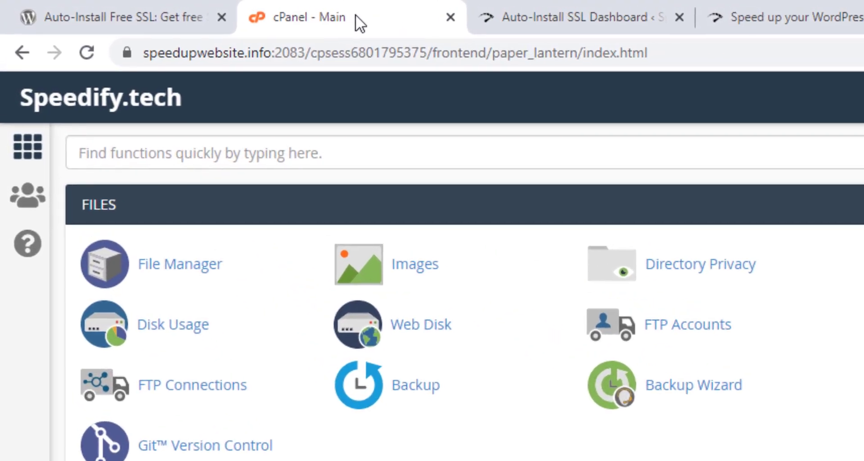
Search 'ssl', open SSL/TLS Manage SSL sites, and view speedify.tech's certificate details.
left_click(156, 92)
type("ssl")
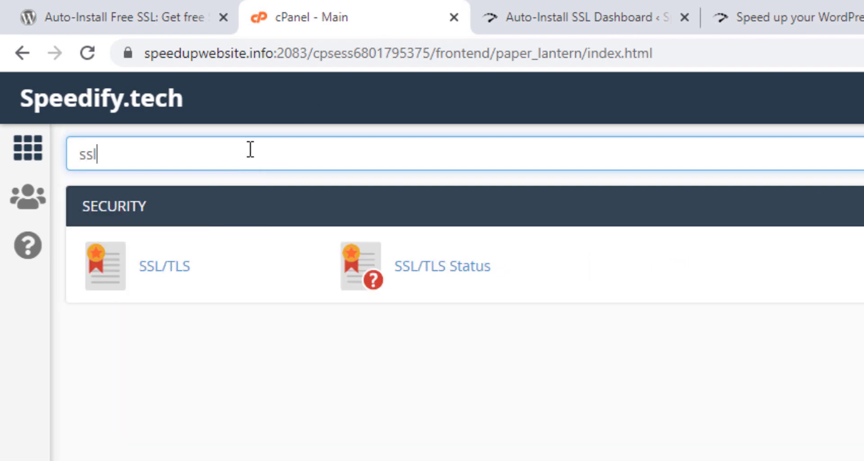
left_click(158, 269)
scroll(779, 150, "down", 4)
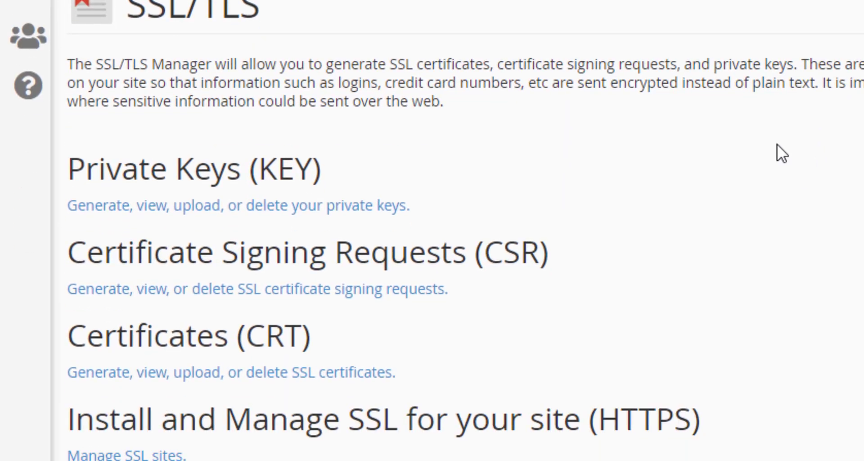
left_click(118, 425)
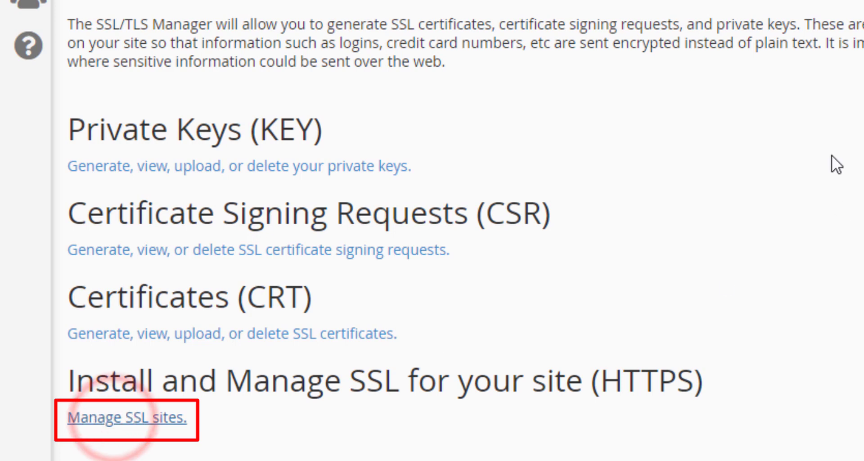
scroll(831, 155, "down", 15)
scroll(832, 155, "down", 5)
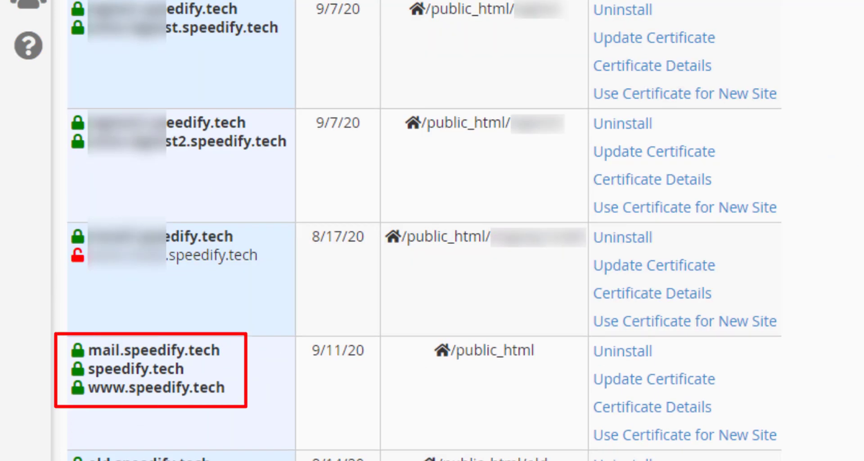
left_click(697, 408)
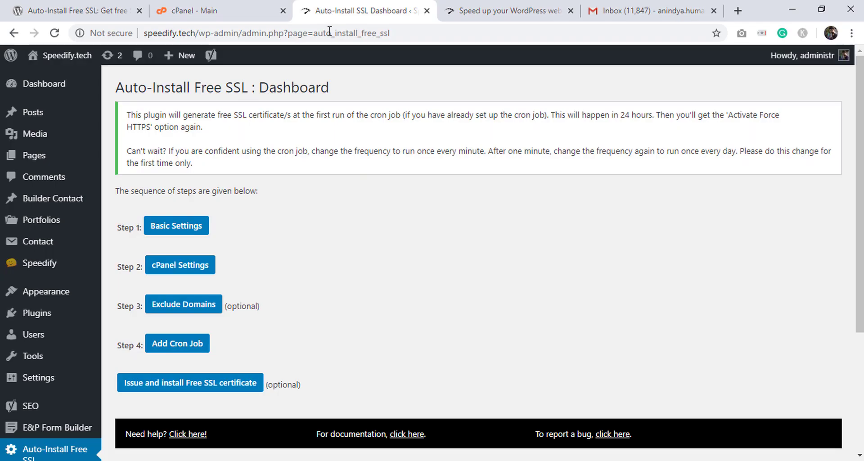
Activate Force HTTPS on the reloaded dashboard, then log back in after ticking the reCAPTCHA.
left_click(55, 33)
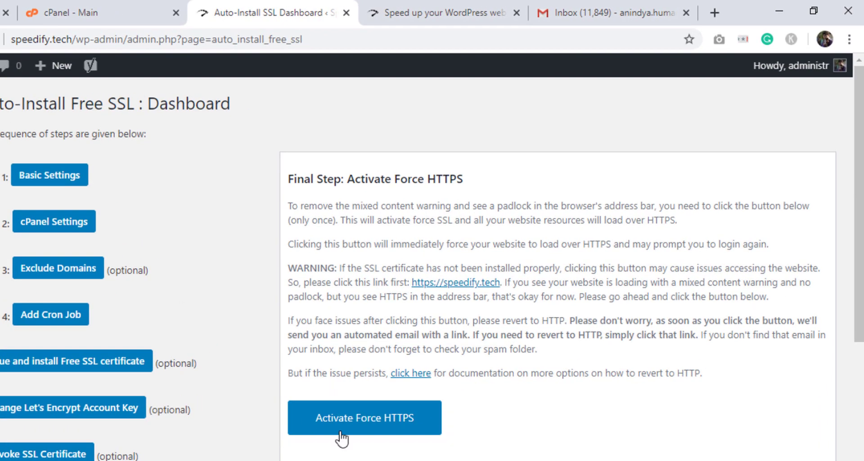
left_click(366, 417)
left_click(421, 123)
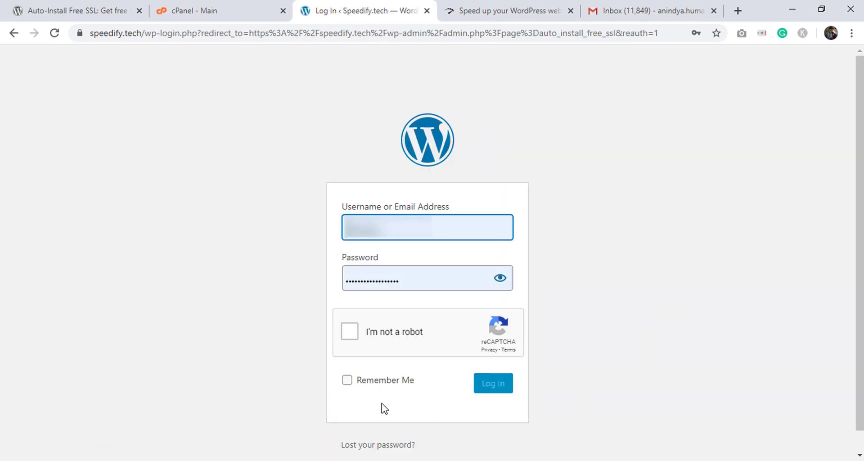
left_click(350, 333)
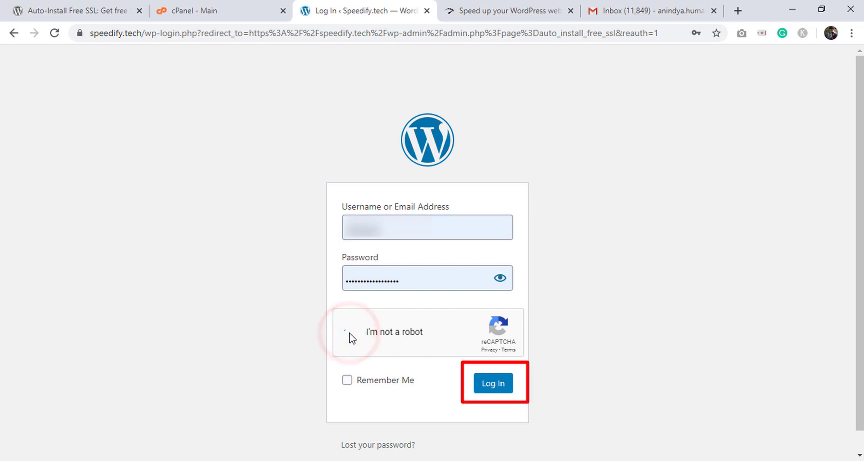
left_click(489, 383)
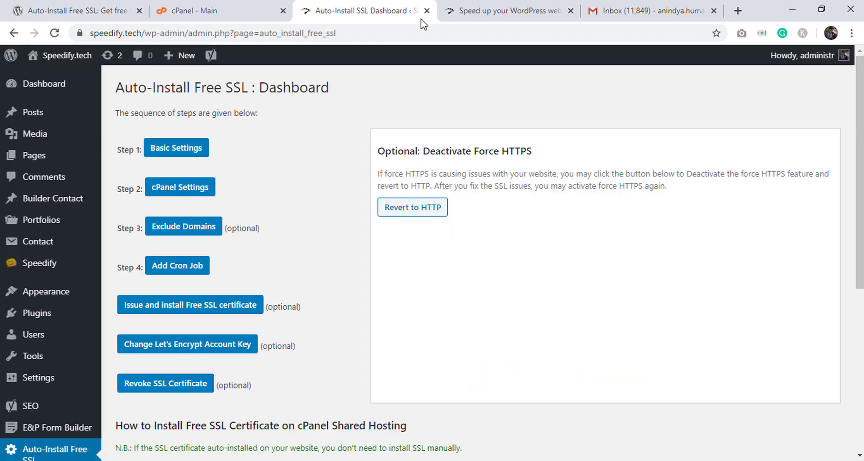
Reload the speedify.tech tab over HTTPS and check its padlock shows a valid certificate.
left_click(507, 10)
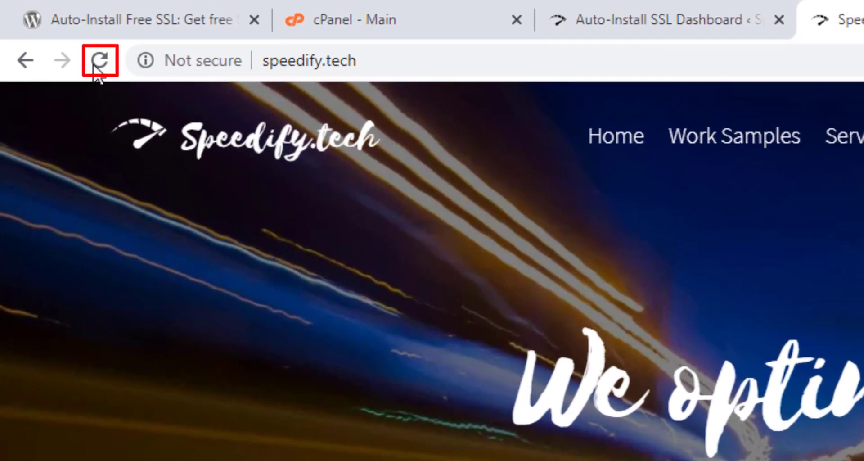
left_click(95, 63)
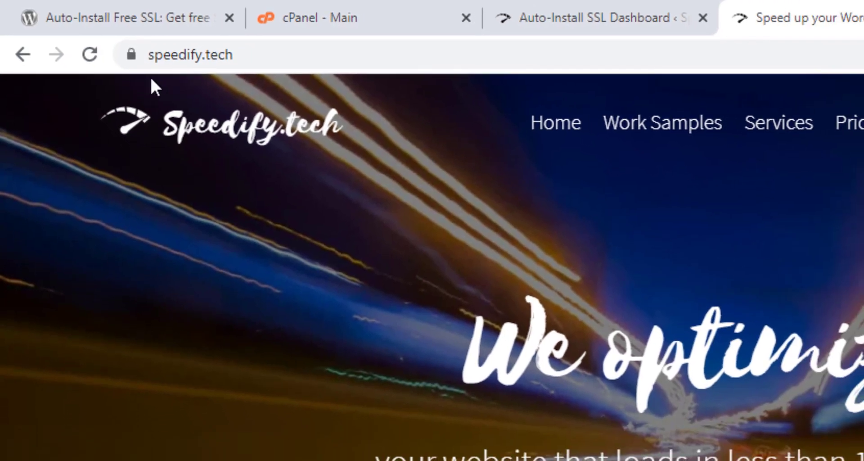
left_click(137, 57)
left_click(194, 239)
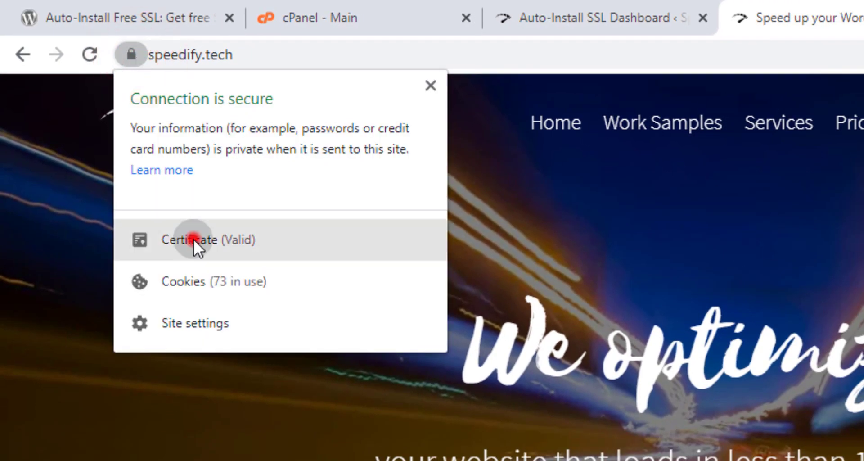